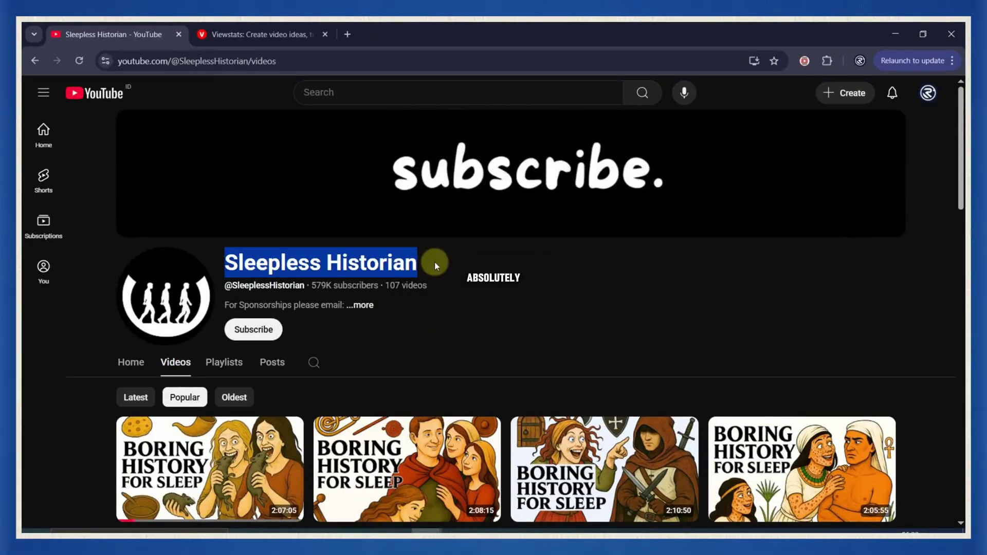
- Highlight the channel's 579K subscriber count and pick a popular Boring History For Sleep video
{"action": "left_click_drag", "start_coordinate": [312, 286], "coordinate": [380, 288]}
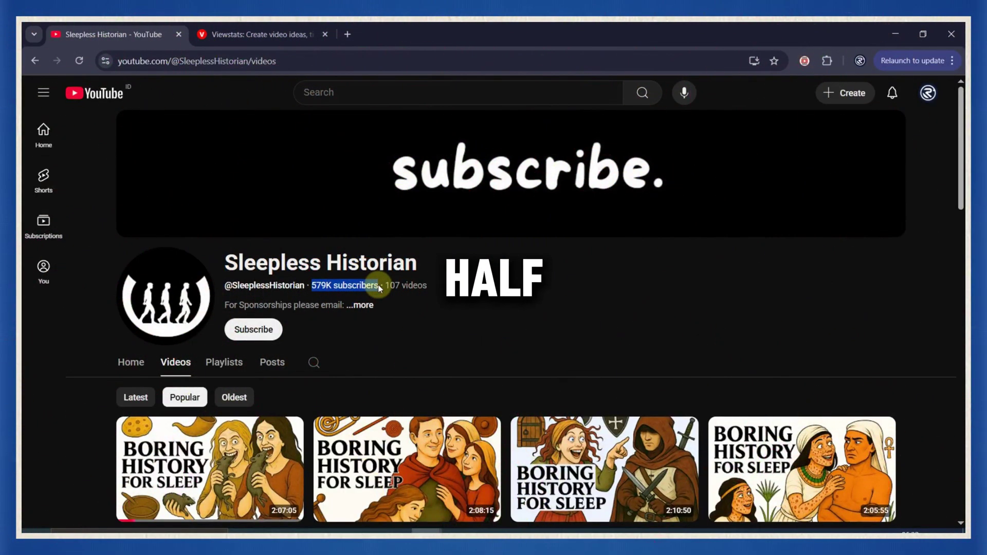
{"action": "scroll", "coordinate": [410, 311], "scroll_direction": "down", "scroll_amount": 4}
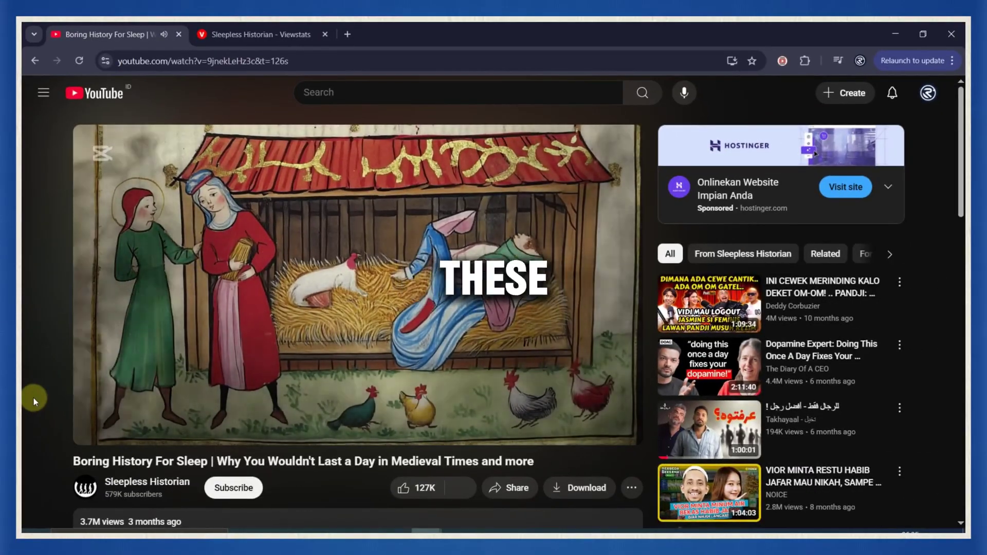
{"action": "mouse_move", "coordinate": [102, 158]}
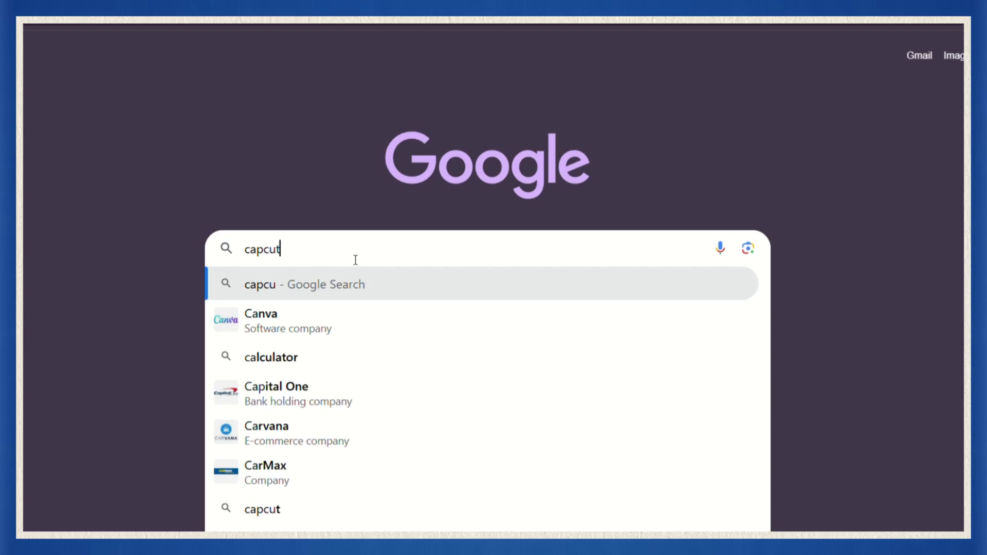
- Search 'capcut pc' and start the free CapCut download from capcut.com
{"action": "type", "text": "pcut pc"}
{"action": "key", "text": "Return"}
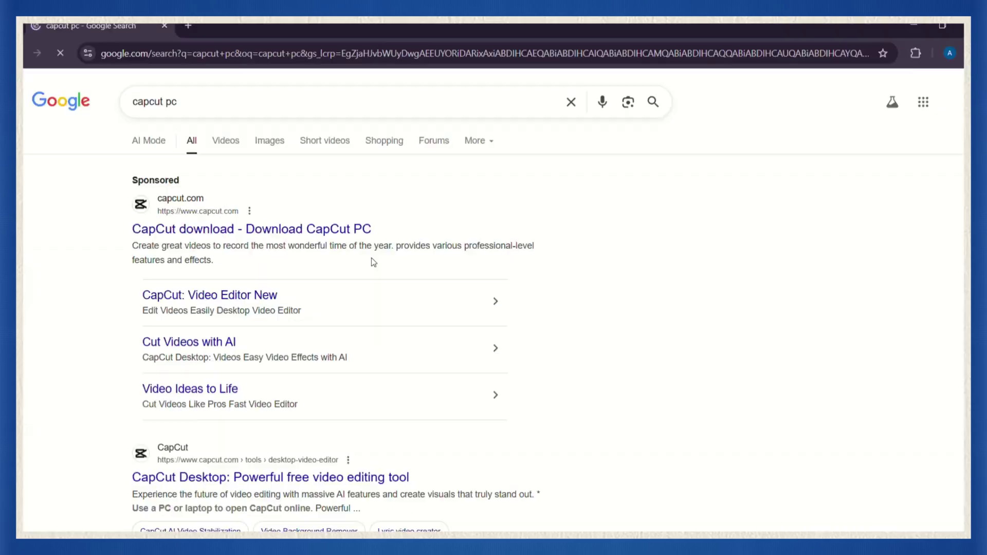
{"action": "left_click", "coordinate": [311, 229]}
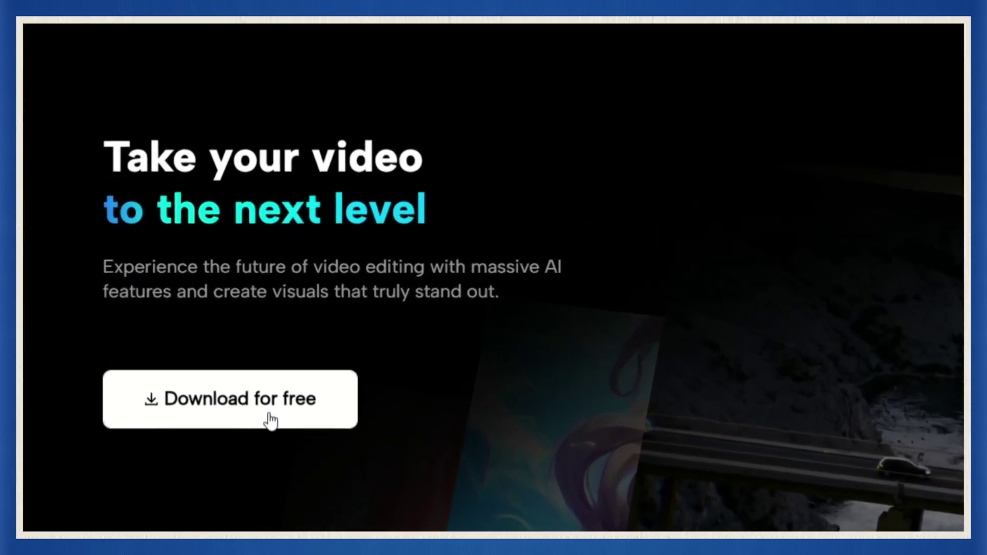
{"action": "left_click", "coordinate": [171, 367]}
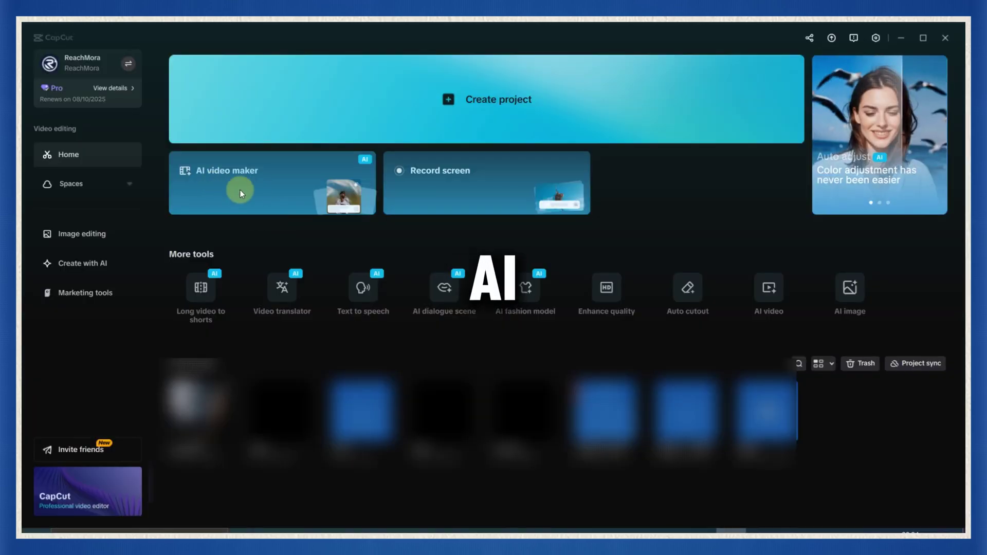
- Open the AI video maker from the CapCut home screen, then its Brainstorm with AI card
{"action": "left_click", "coordinate": [273, 190]}
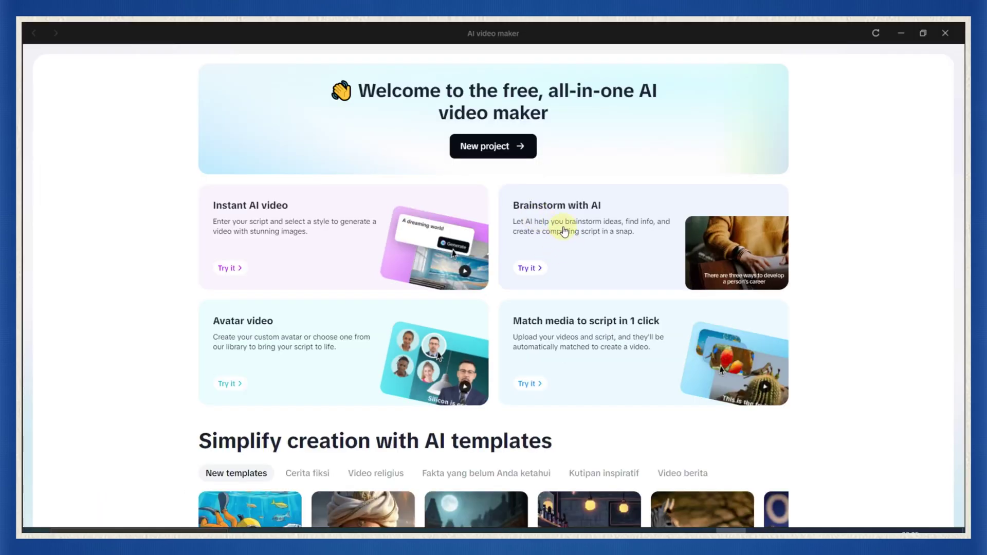
{"action": "left_click", "coordinate": [565, 232]}
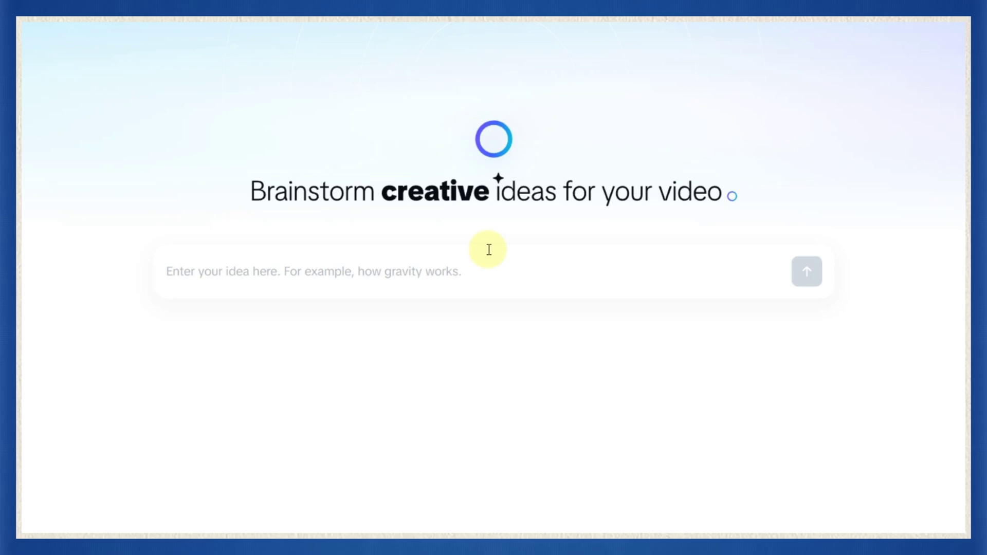
- Paste the long video-idea prompt into the idea box and submit it for topic ideas
{"action": "right_click", "coordinate": [270, 273]}
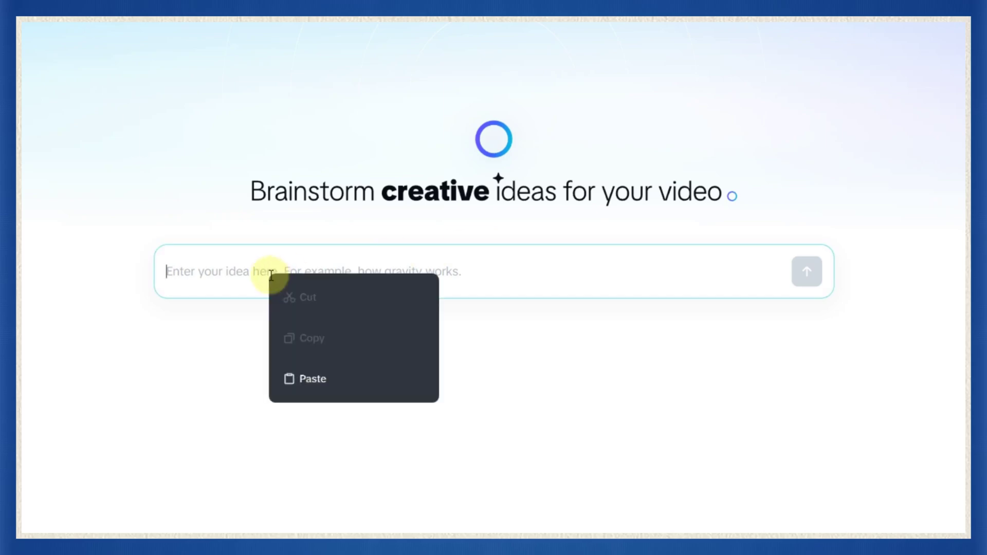
{"action": "left_click", "coordinate": [308, 379]}
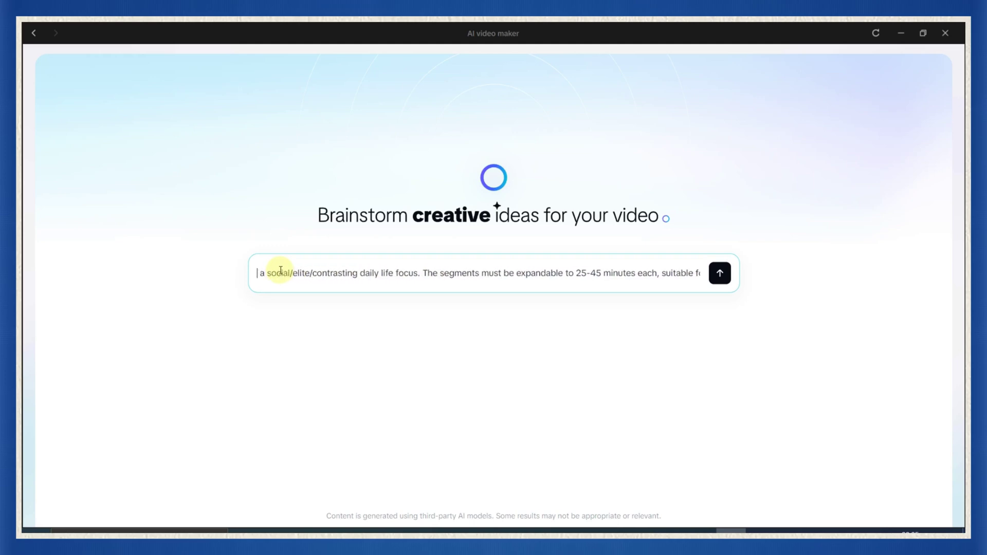
{"action": "left_click", "coordinate": [721, 274]}
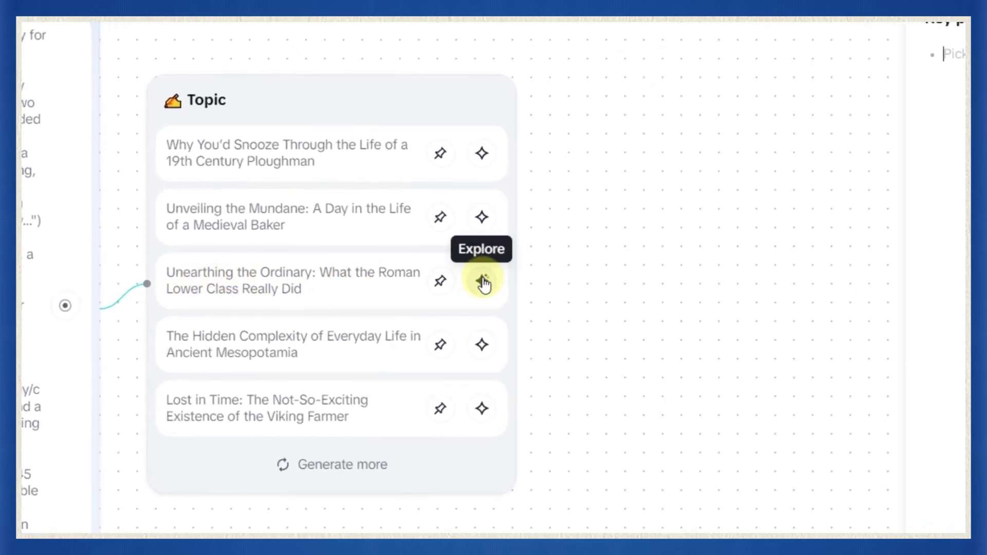
- Explore the Roman lower class topic and copy its title from Key points
{"action": "left_click", "coordinate": [482, 281]}
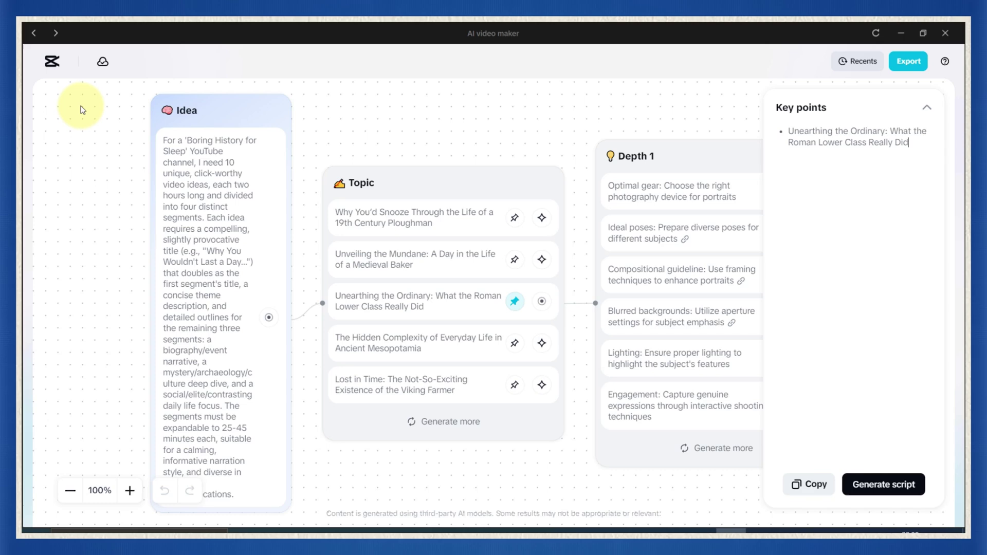
{"action": "left_click_drag", "start_coordinate": [895, 144], "coordinate": [760, 136]}
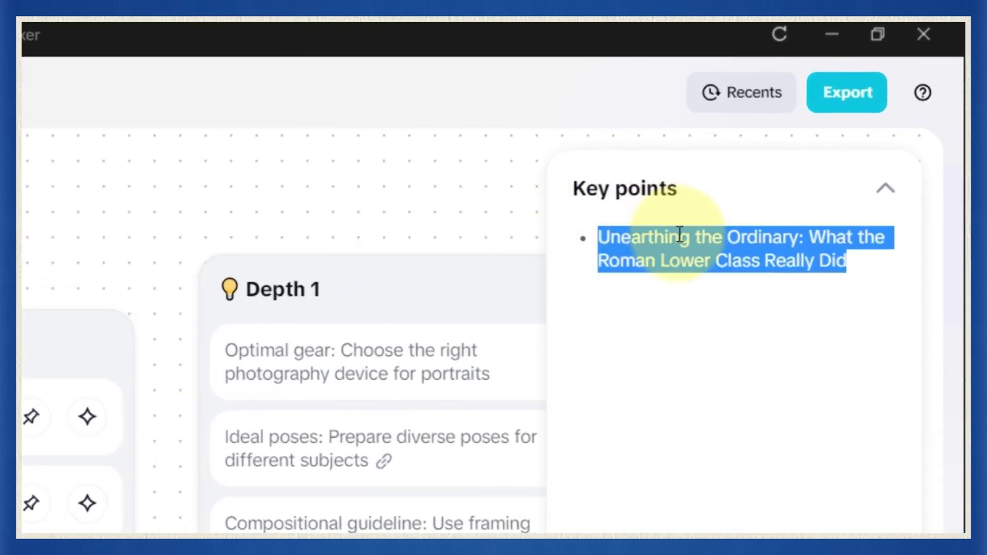
{"action": "right_click", "coordinate": [680, 234]}
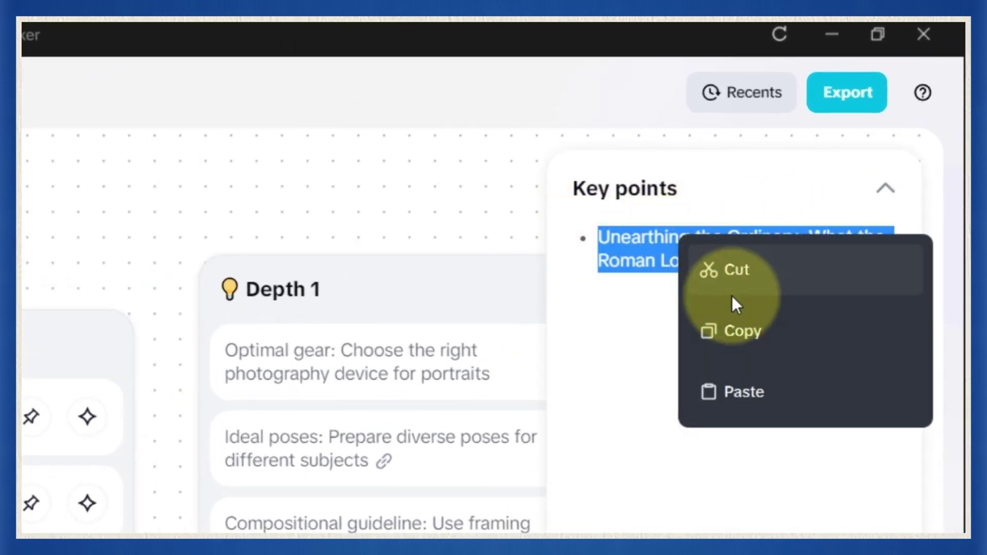
{"action": "left_click", "coordinate": [763, 331]}
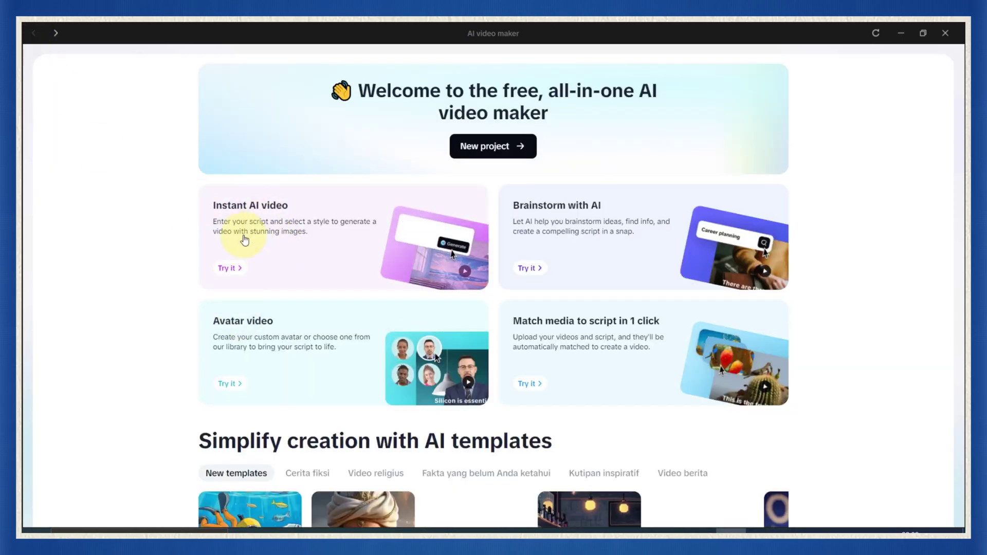
- Scroll through the AI templates and choose the Instant AI video card
{"action": "scroll", "coordinate": [248, 230], "scroll_direction": "down", "scroll_amount": 5}
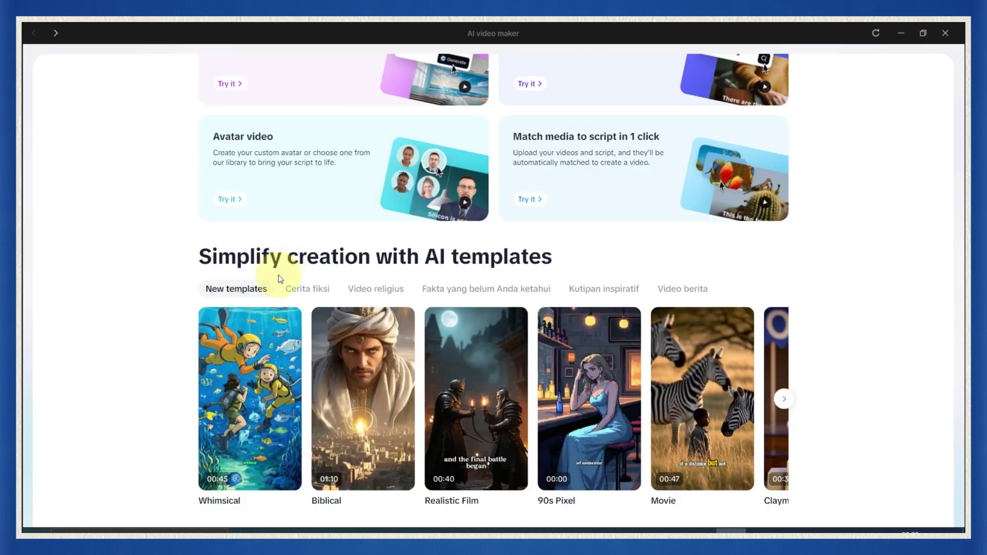
{"action": "scroll", "coordinate": [143, 435], "scroll_direction": "down", "scroll_amount": 3}
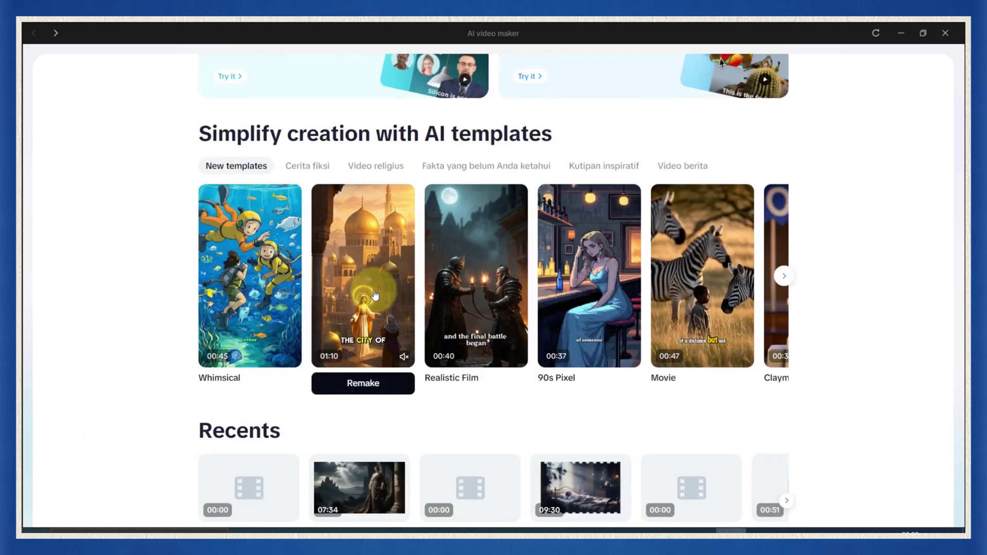
{"action": "scroll", "coordinate": [448, 355], "scroll_direction": "up", "scroll_amount": 2}
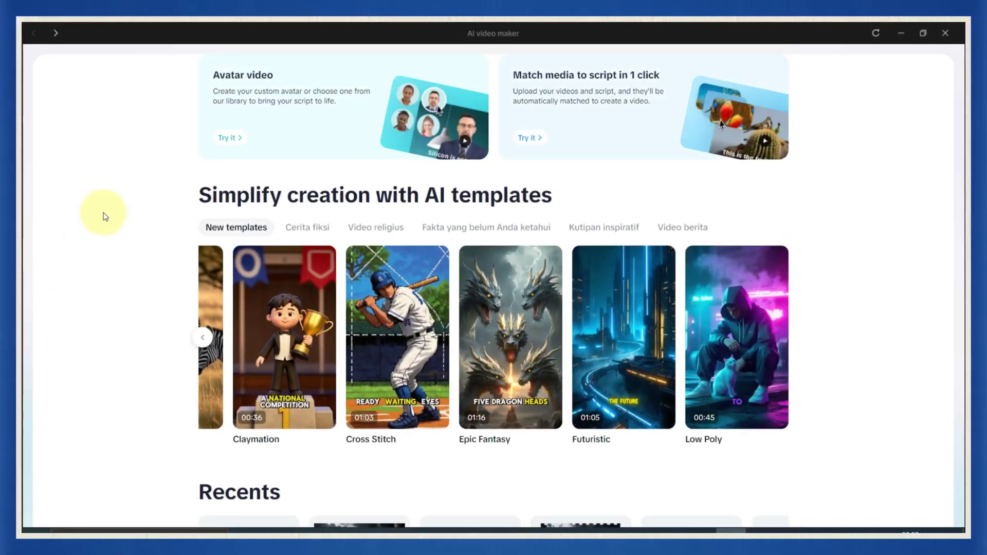
{"action": "scroll", "coordinate": [172, 231], "scroll_direction": "up", "scroll_amount": 2}
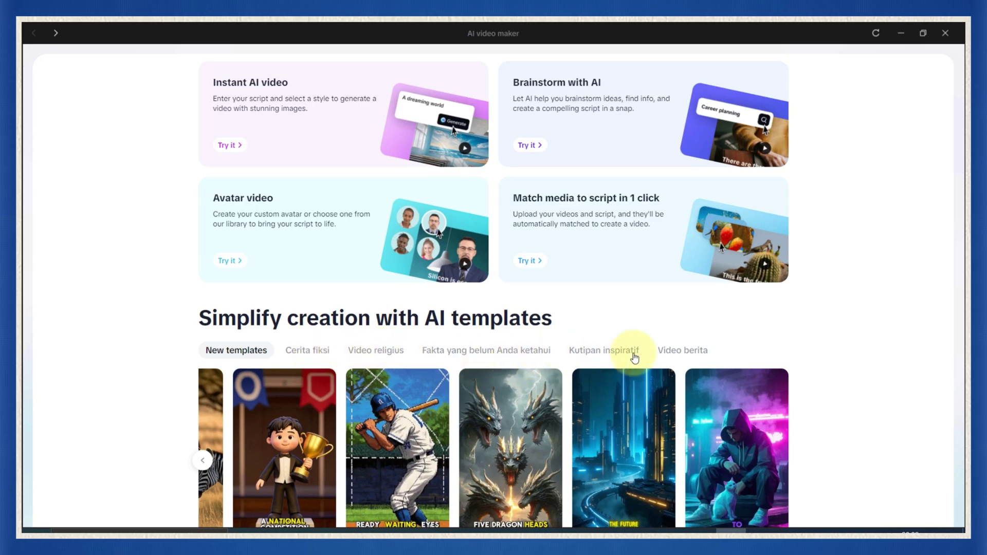
{"action": "scroll", "coordinate": [636, 359], "scroll_direction": "up", "scroll_amount": 2}
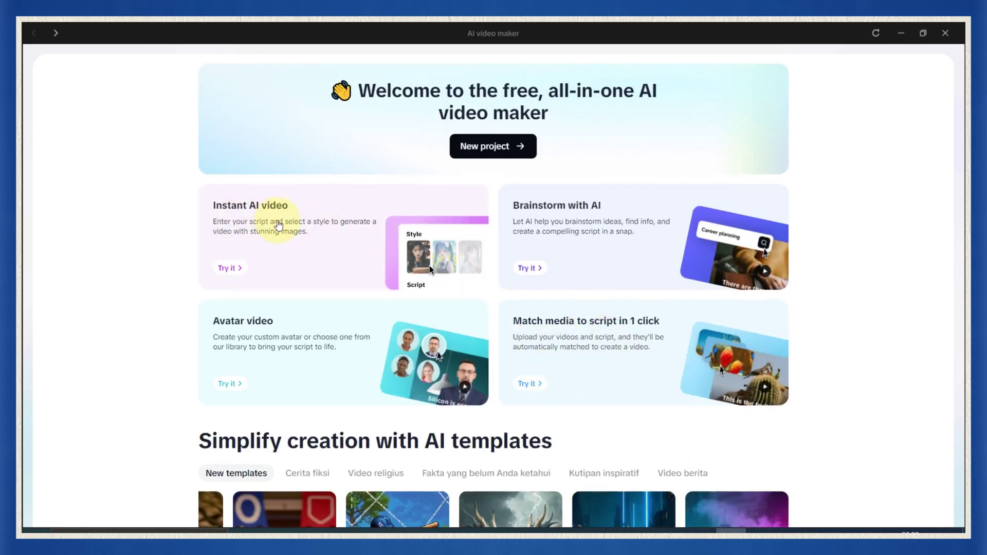
{"action": "left_click", "coordinate": [279, 235]}
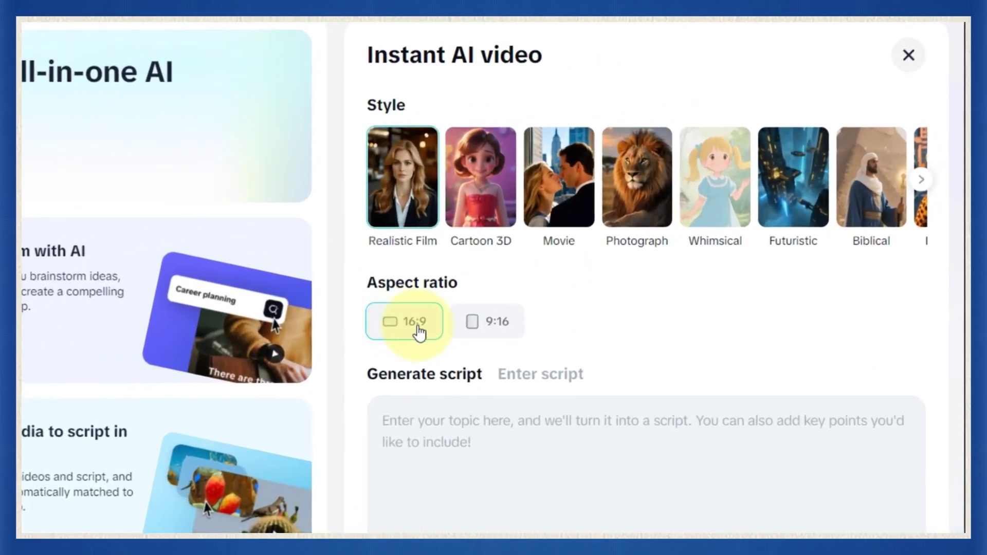
- Set the aspect ratio to 16:9 and settle on the Neoclassic style after trying Prehistoric and Roman Art
{"action": "left_click", "coordinate": [489, 329]}
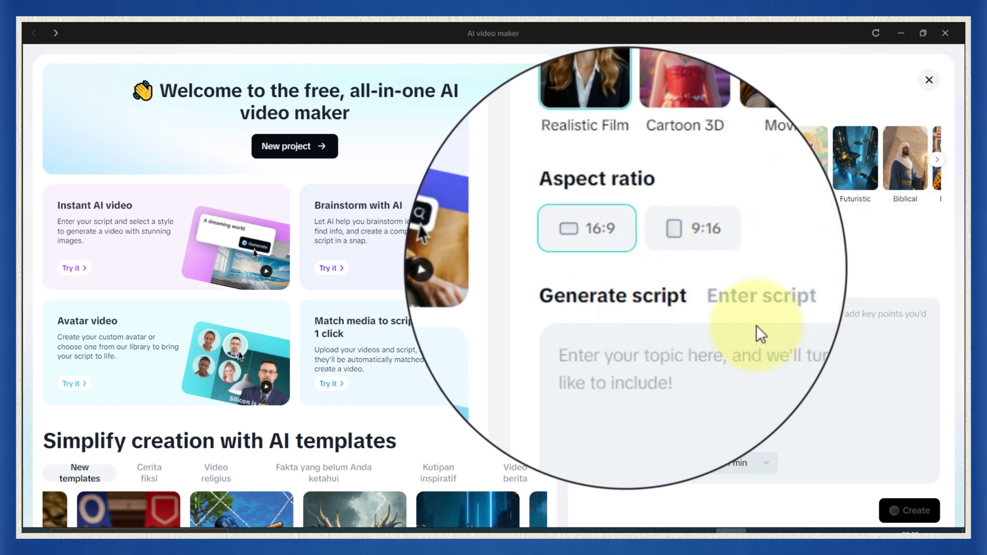
{"action": "left_click", "coordinate": [939, 163]}
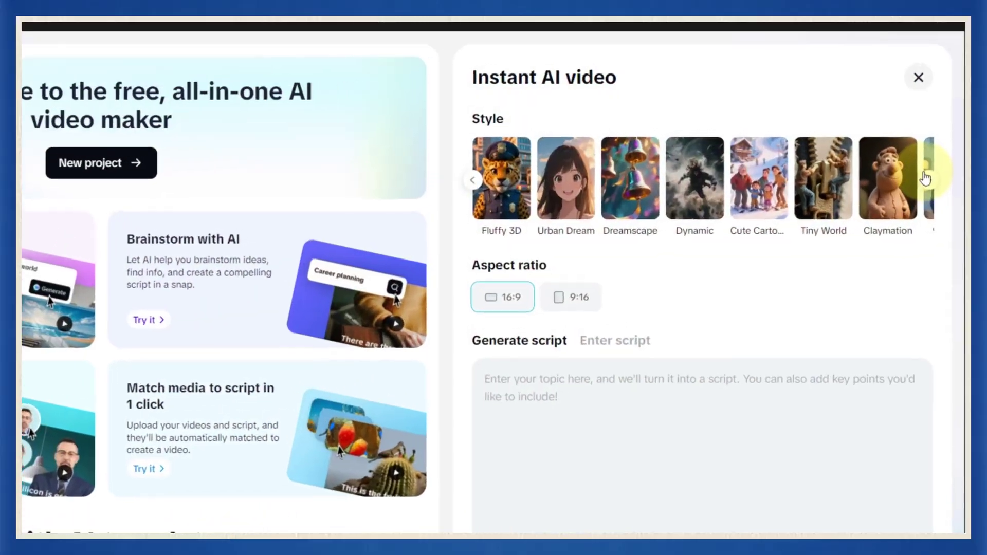
{"action": "left_click", "coordinate": [939, 164]}
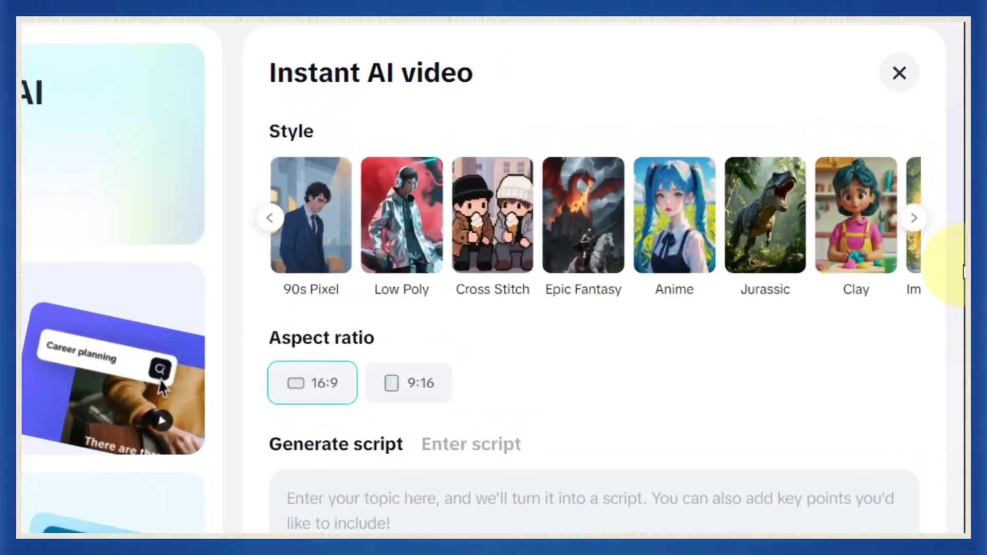
{"action": "left_click", "coordinate": [914, 220]}
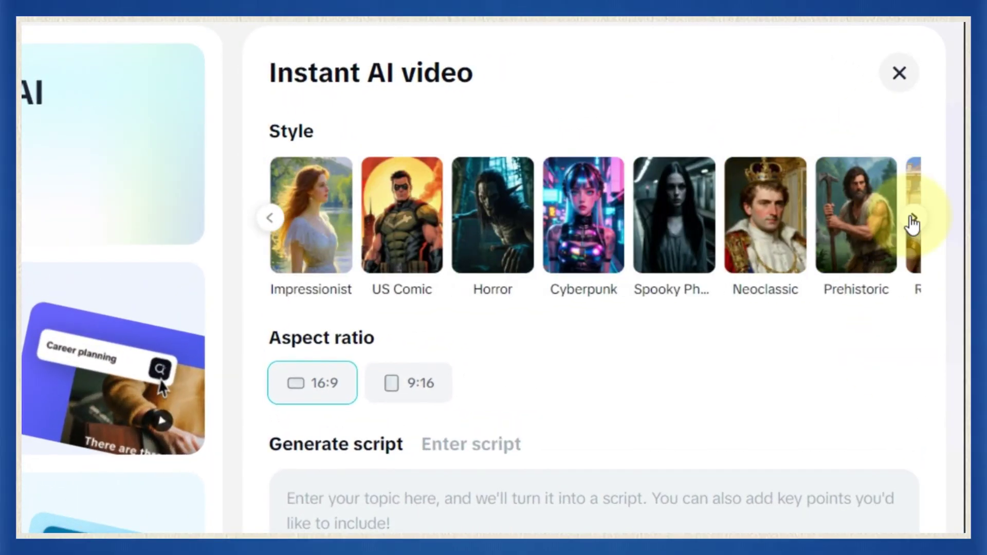
{"action": "left_click", "coordinate": [855, 220]}
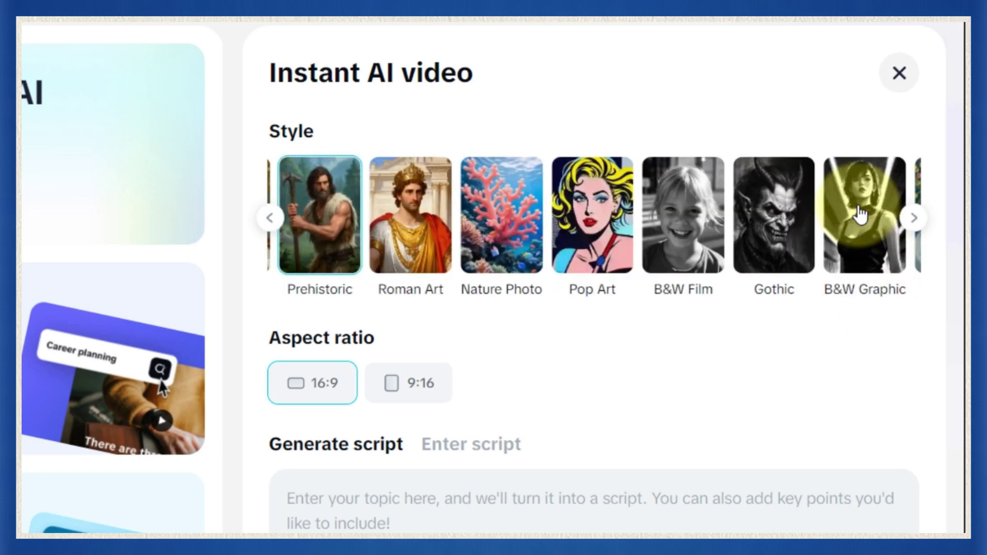
{"action": "left_click", "coordinate": [419, 242]}
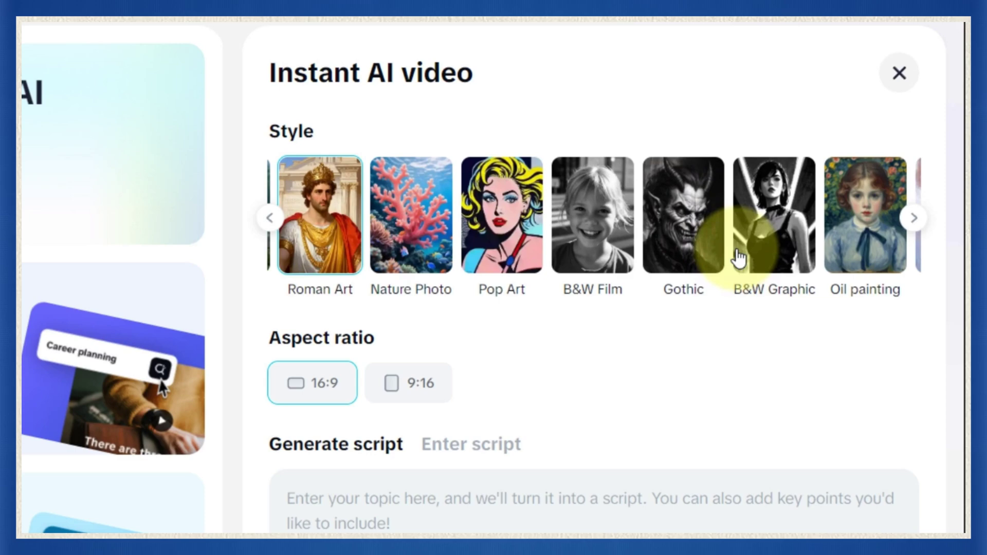
{"action": "left_click", "coordinate": [914, 219]}
{"action": "left_click", "coordinate": [269, 218]}
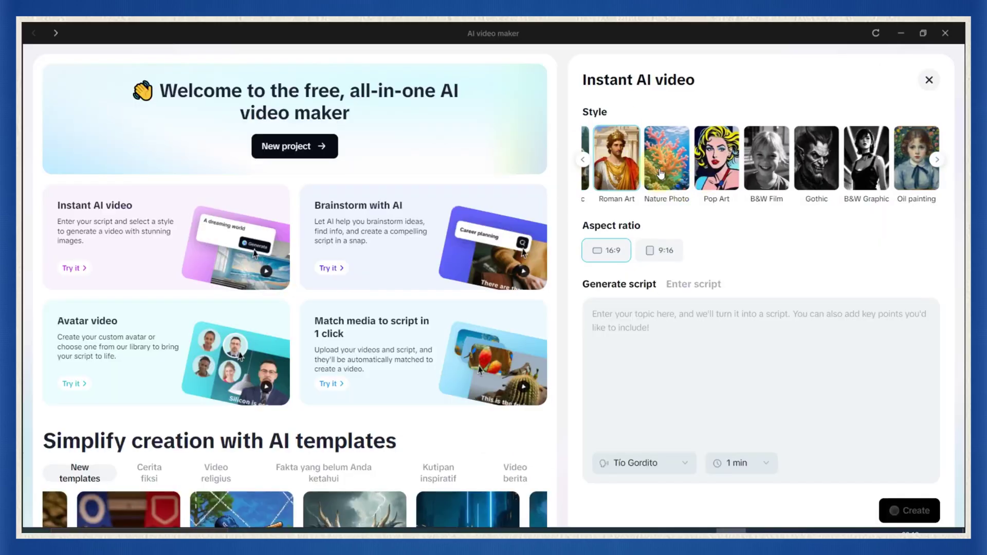
{"action": "left_click", "coordinate": [587, 161]}
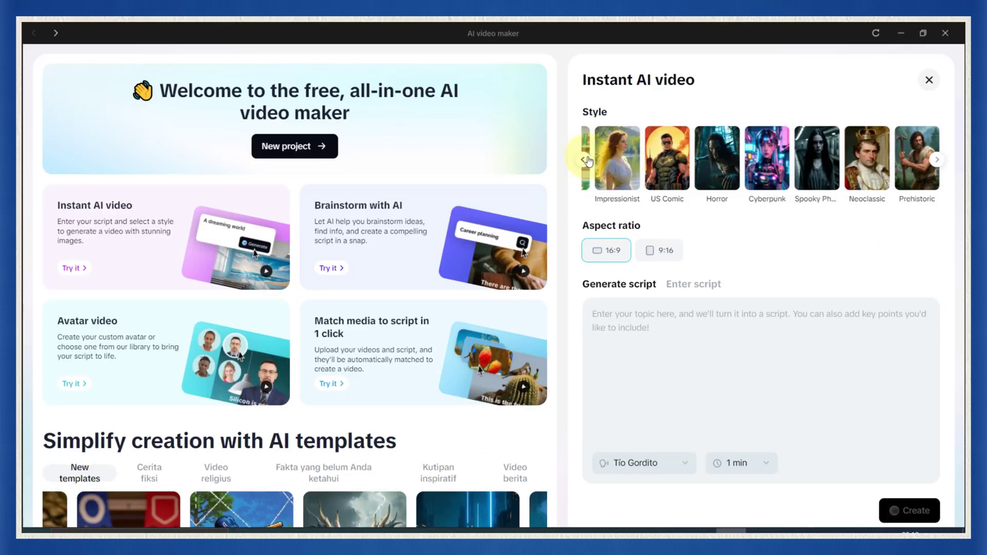
{"action": "left_click", "coordinate": [864, 154]}
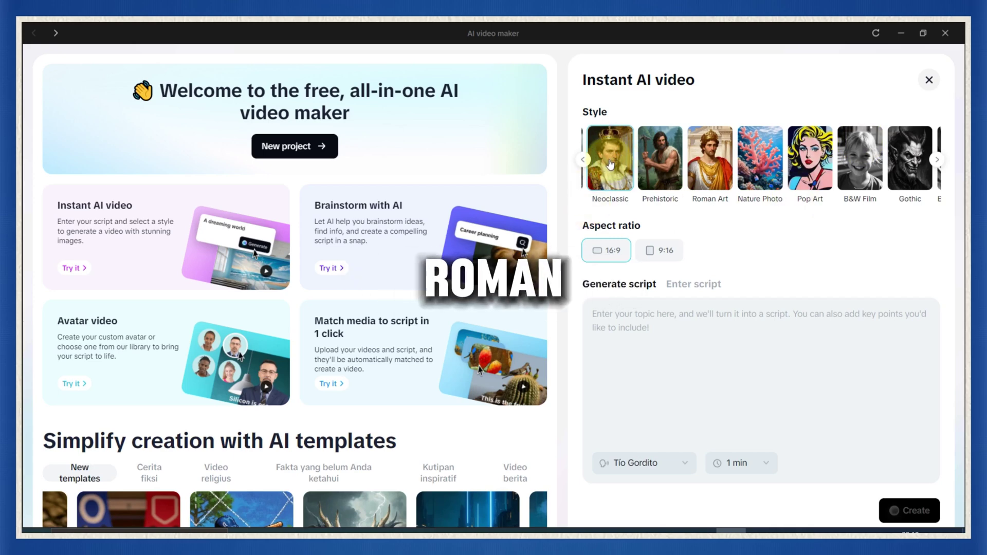
{"action": "left_click", "coordinate": [749, 285]}
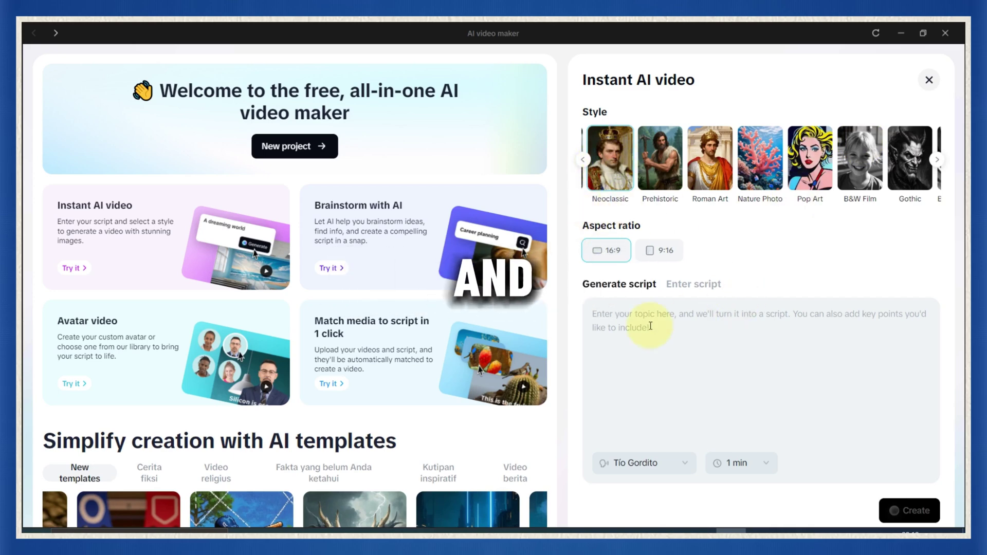
- Paste the Roman lower class title into the Generate script box
{"action": "right_click", "coordinate": [628, 318]}
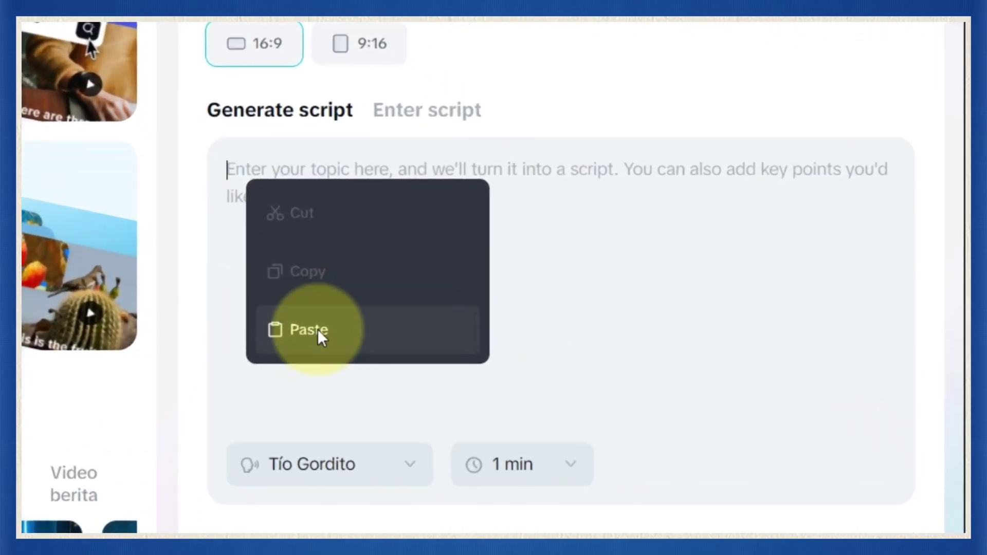
{"action": "left_click", "coordinate": [640, 395]}
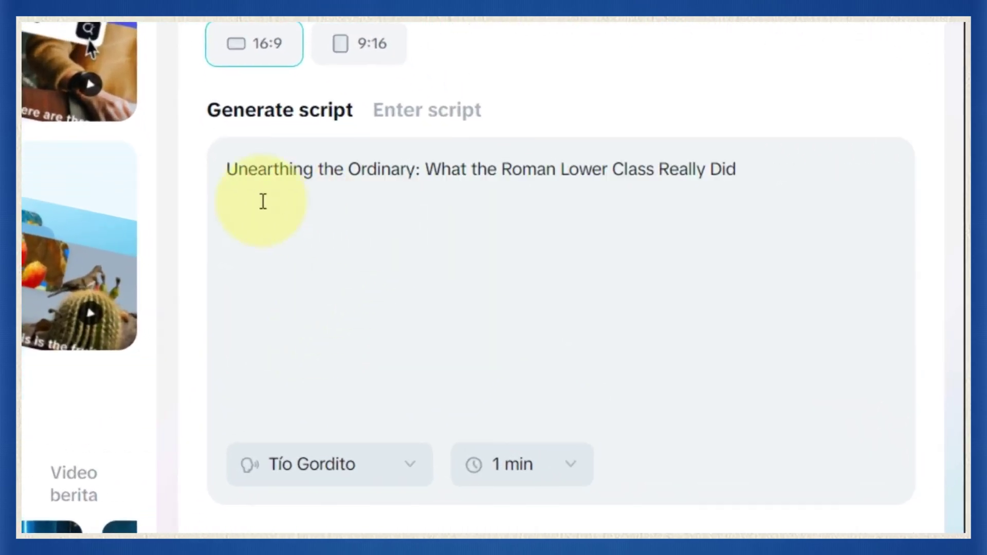
{"action": "left_click_drag", "start_coordinate": [229, 174], "coordinate": [731, 204]}
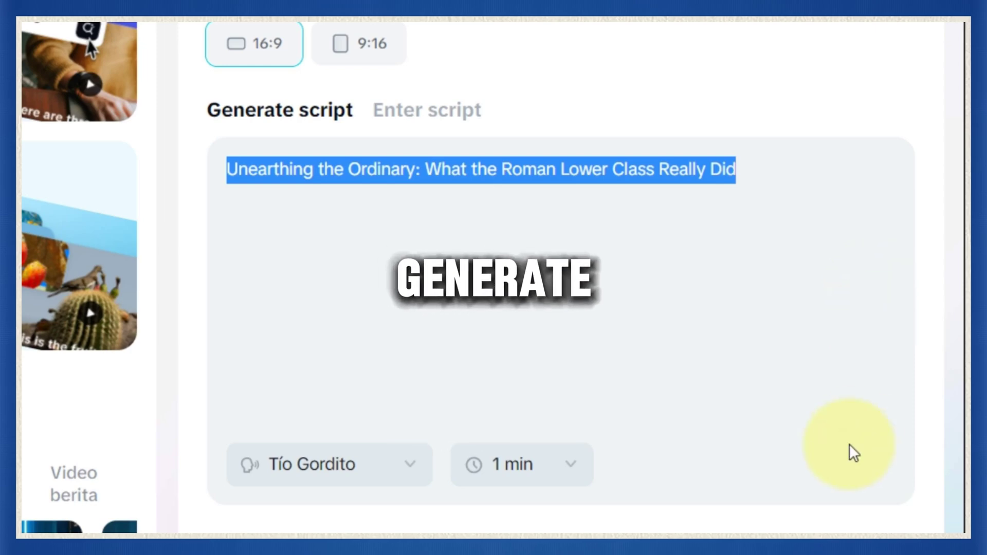
{"action": "left_click", "coordinate": [246, 179]}
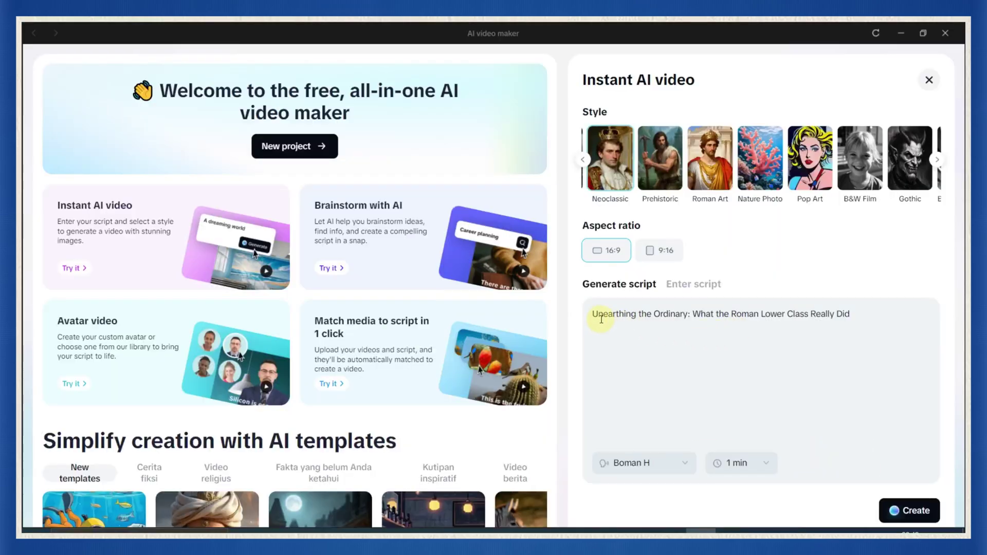
- Preview narrator voices like Glen, Candice, Demure, Bibble and Cranky Kitten, choosing Benjamin I
{"action": "left_click", "coordinate": [668, 464]}
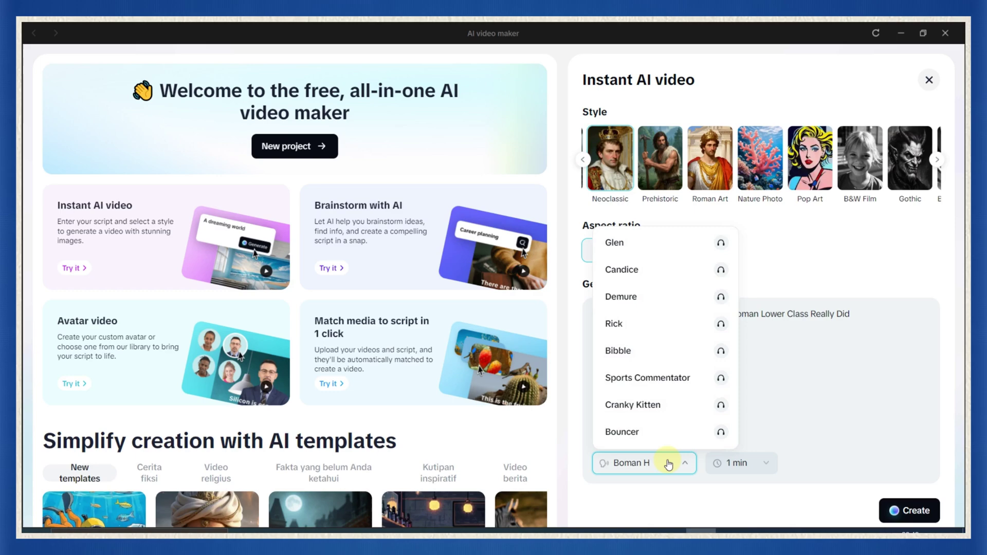
{"action": "left_click", "coordinate": [721, 243]}
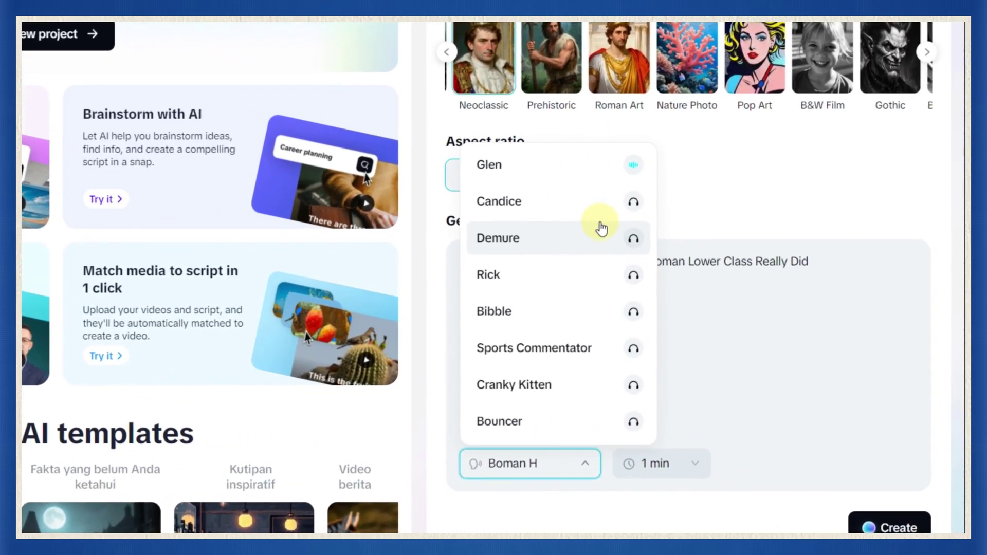
{"action": "left_click", "coordinate": [635, 200]}
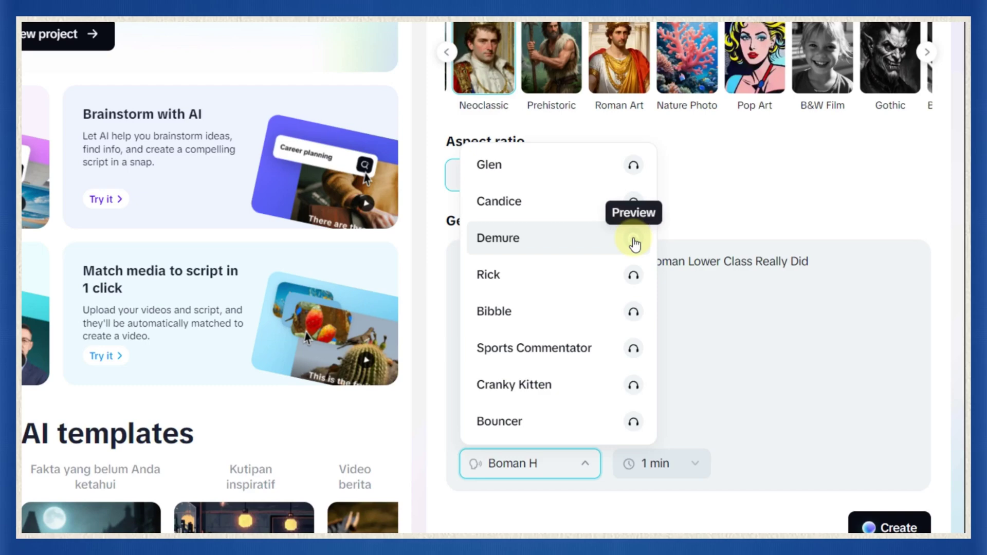
{"action": "left_click", "coordinate": [634, 242]}
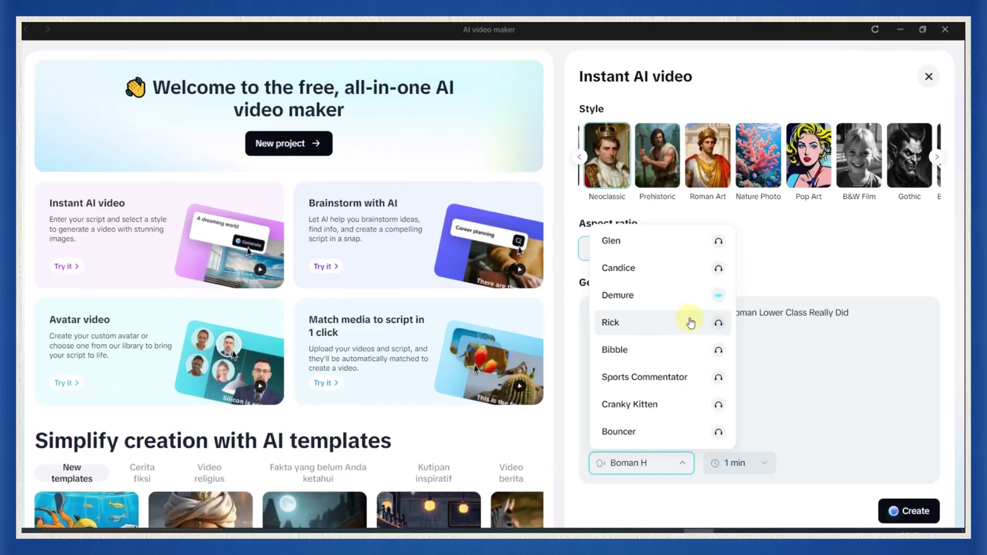
{"action": "scroll", "coordinate": [617, 257], "scroll_direction": "down", "scroll_amount": 4}
{"action": "scroll", "coordinate": [628, 232], "scroll_direction": "up", "scroll_amount": 2}
{"action": "left_click", "coordinate": [633, 227]}
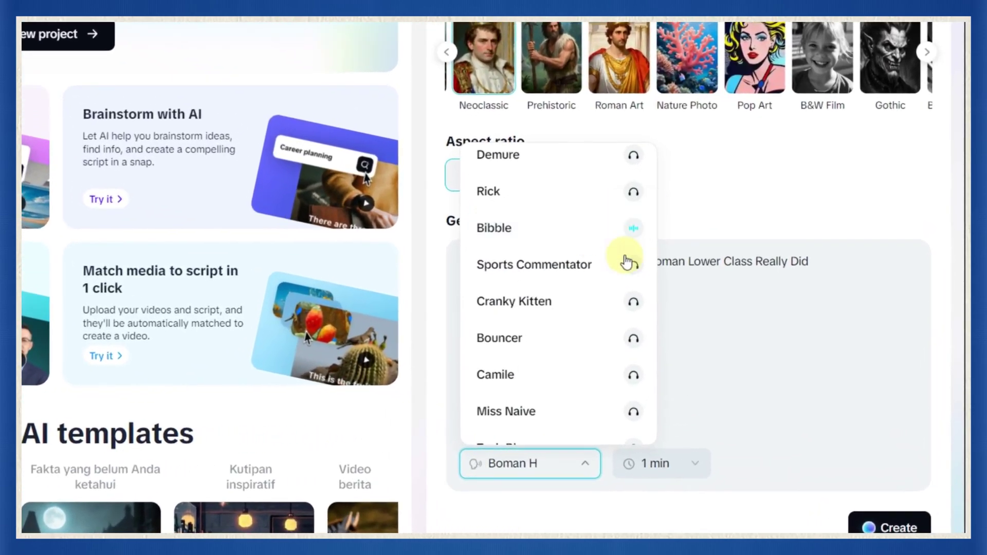
{"action": "left_click", "coordinate": [634, 302]}
{"action": "scroll", "coordinate": [617, 334], "scroll_direction": "down", "scroll_amount": 3}
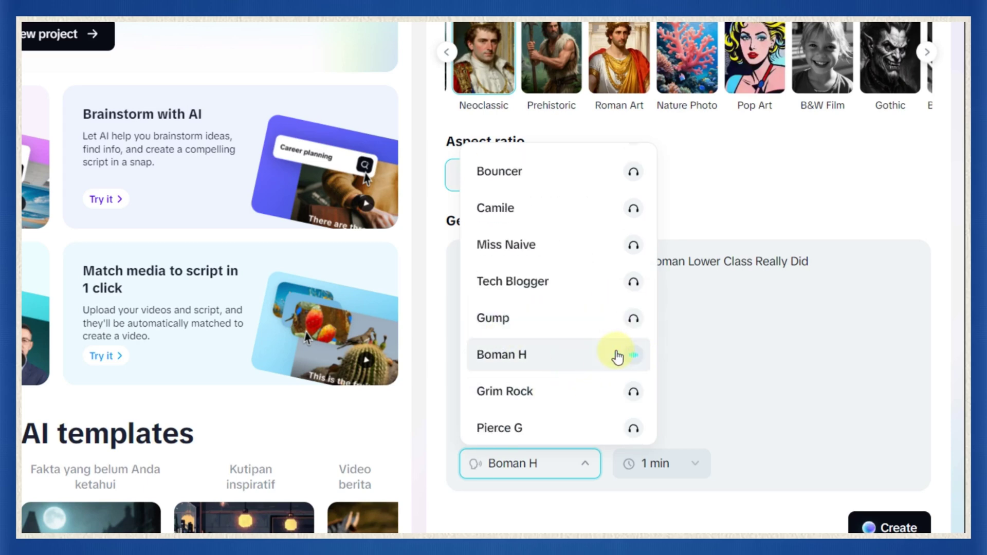
{"action": "scroll", "coordinate": [591, 365], "scroll_direction": "down", "scroll_amount": 6}
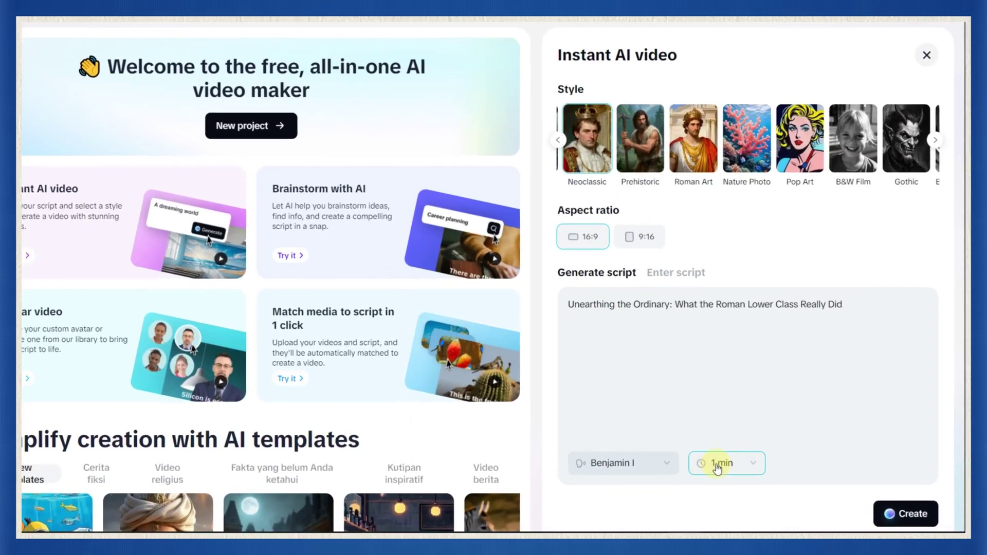
- Set the video duration to 10 min and create the AI video project
{"action": "left_click", "coordinate": [717, 468]}
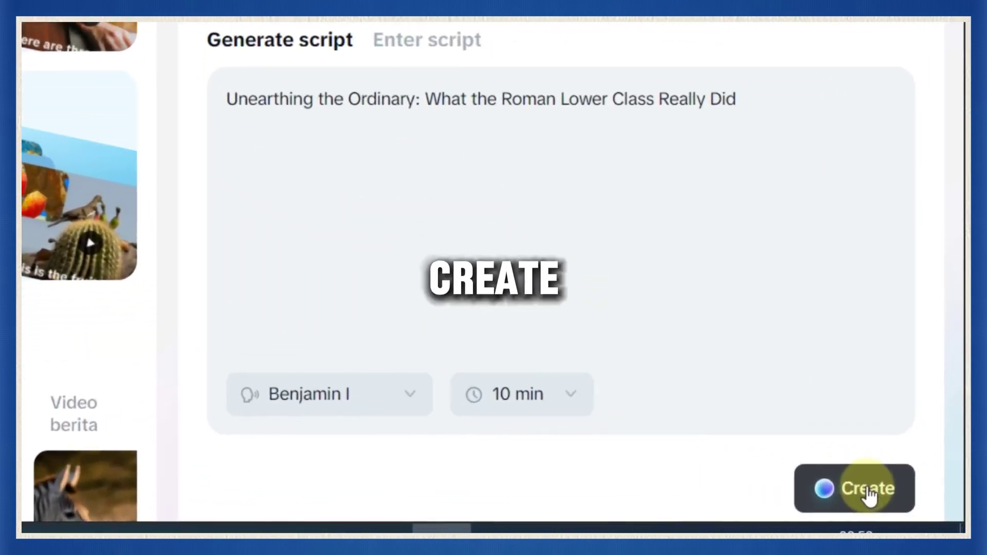
{"action": "left_click", "coordinate": [913, 511]}
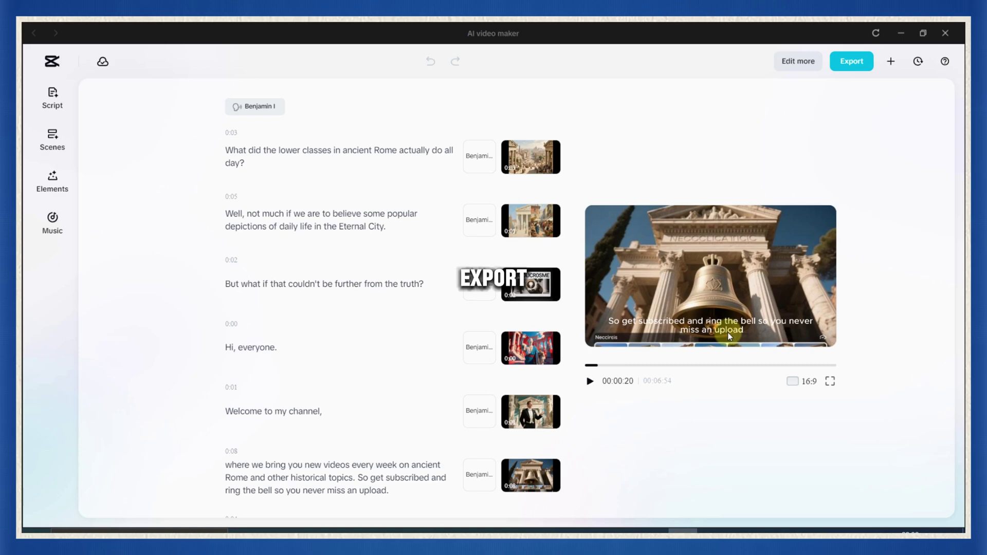
- Scrub the preview, then use Replace on the third scene's image to open AI media
{"action": "left_click", "coordinate": [623, 365]}
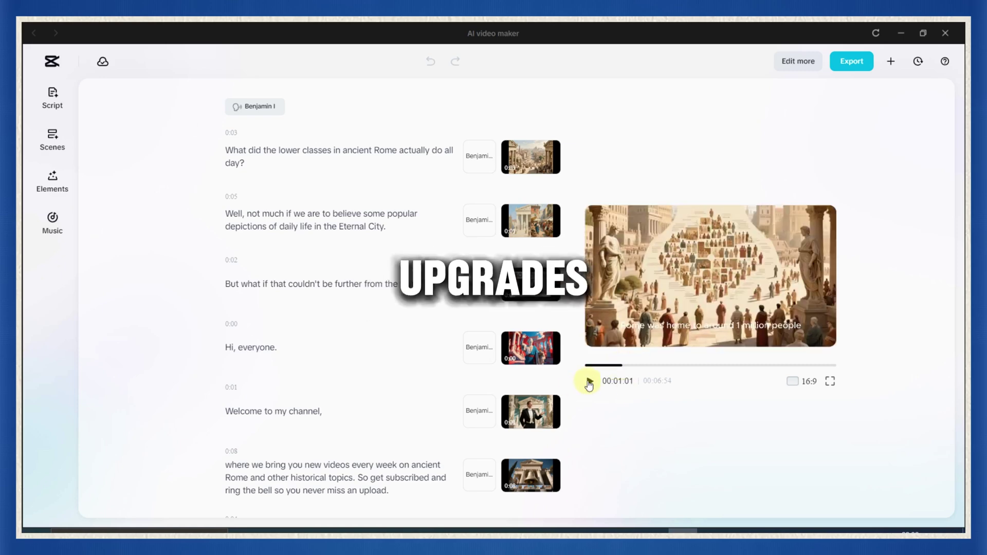
{"action": "left_click", "coordinate": [815, 365]}
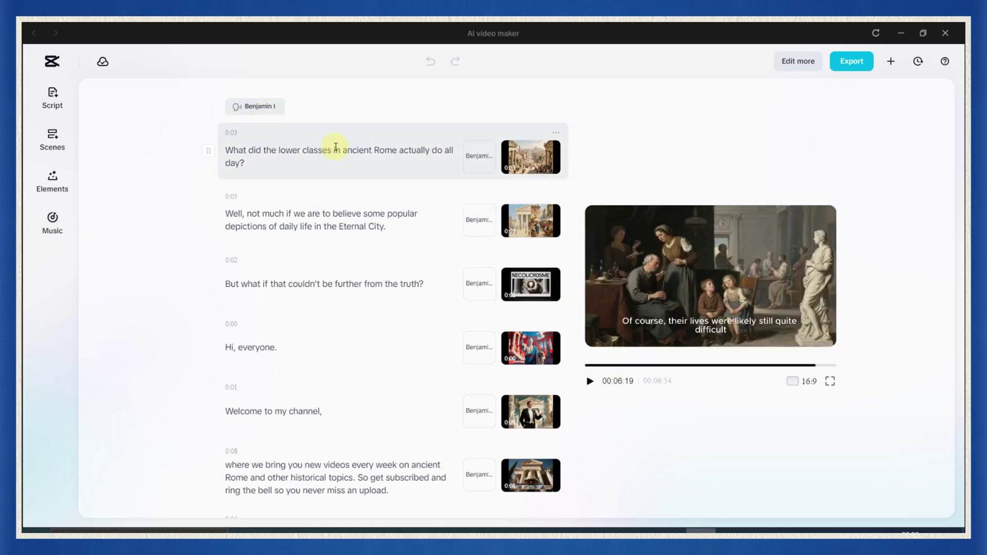
{"action": "scroll", "coordinate": [551, 309], "scroll_direction": "down", "scroll_amount": 15}
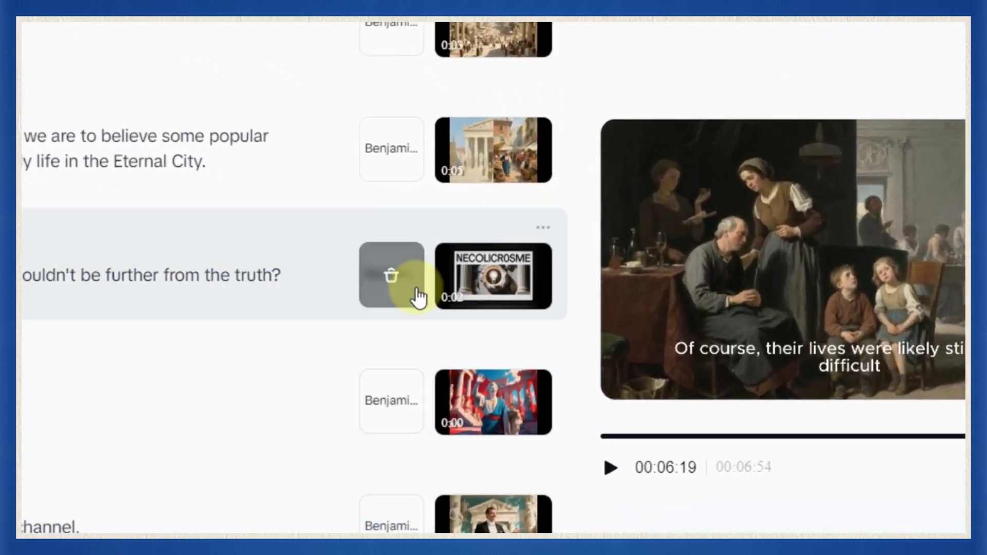
{"action": "mouse_move", "coordinate": [505, 288]}
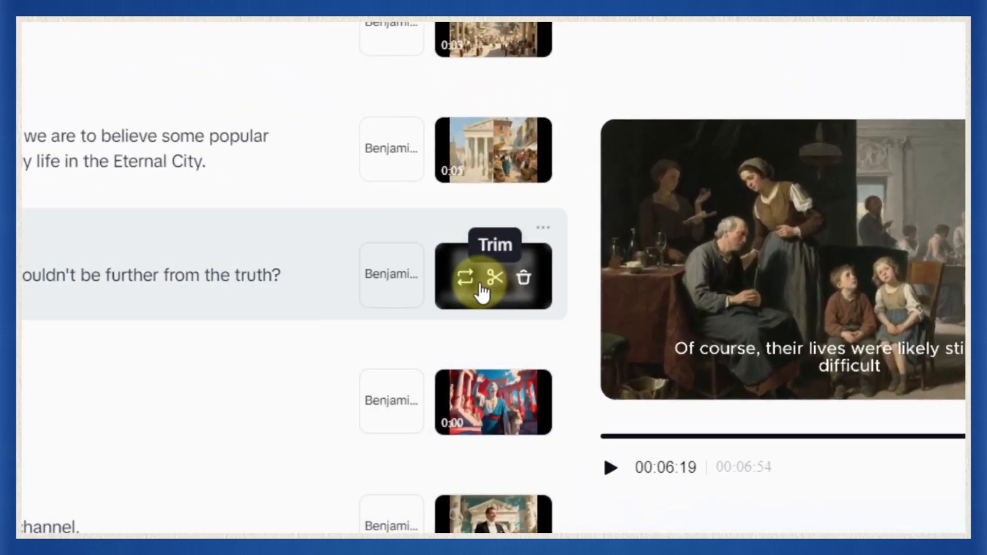
{"action": "left_click", "coordinate": [465, 280]}
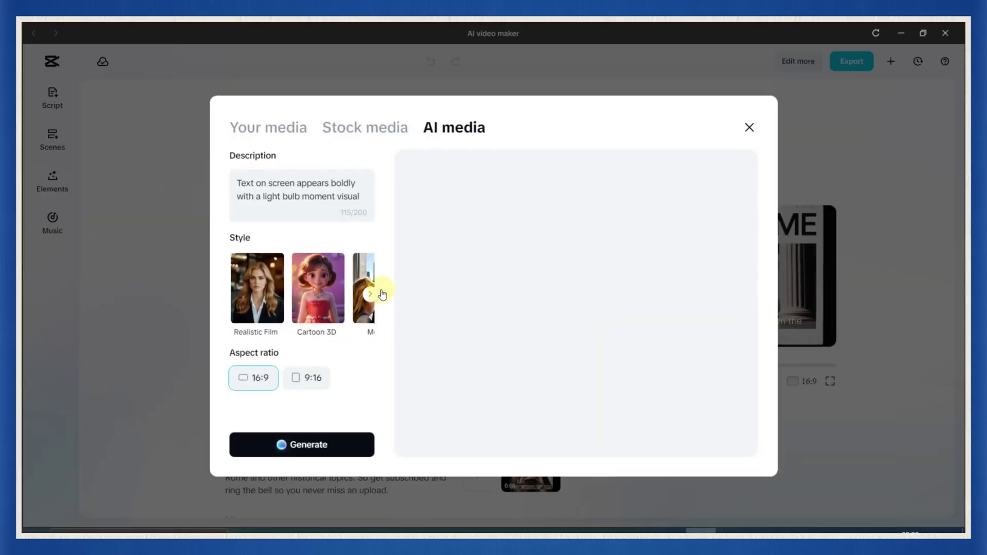
- Pick the Roman Art image style and generate new AI images from the light-bulb description
{"action": "left_click", "coordinate": [370, 294]}
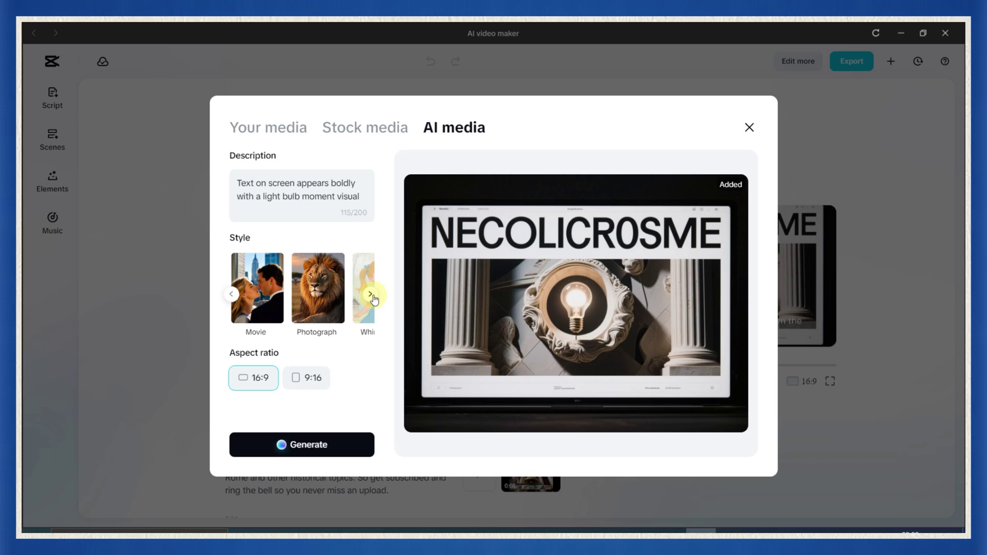
{"action": "left_click", "coordinate": [371, 295]}
{"action": "left_click", "coordinate": [371, 296]}
{"action": "left_click", "coordinate": [371, 295]}
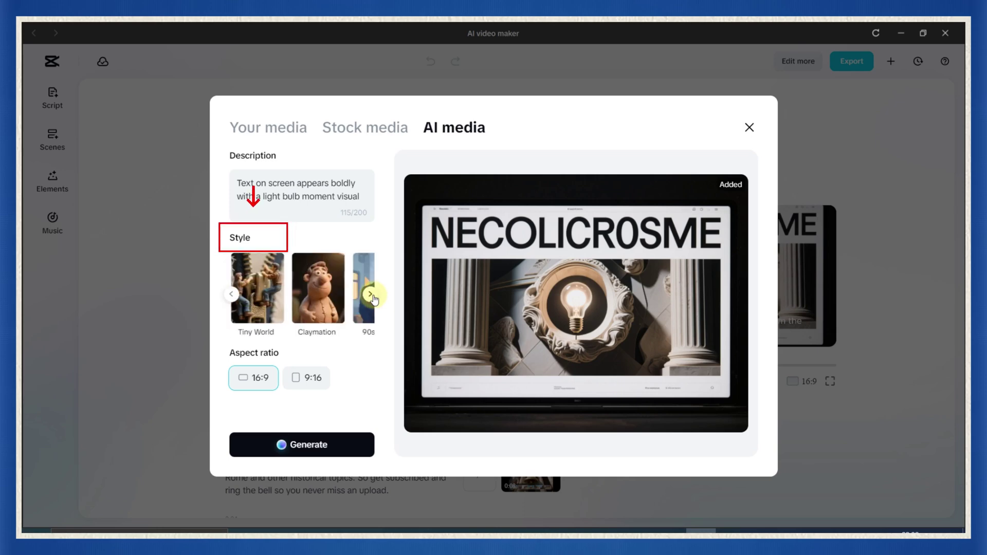
{"action": "left_click", "coordinate": [371, 295]}
{"action": "left_click_drag", "start_coordinate": [253, 197], "coordinate": [229, 172]}
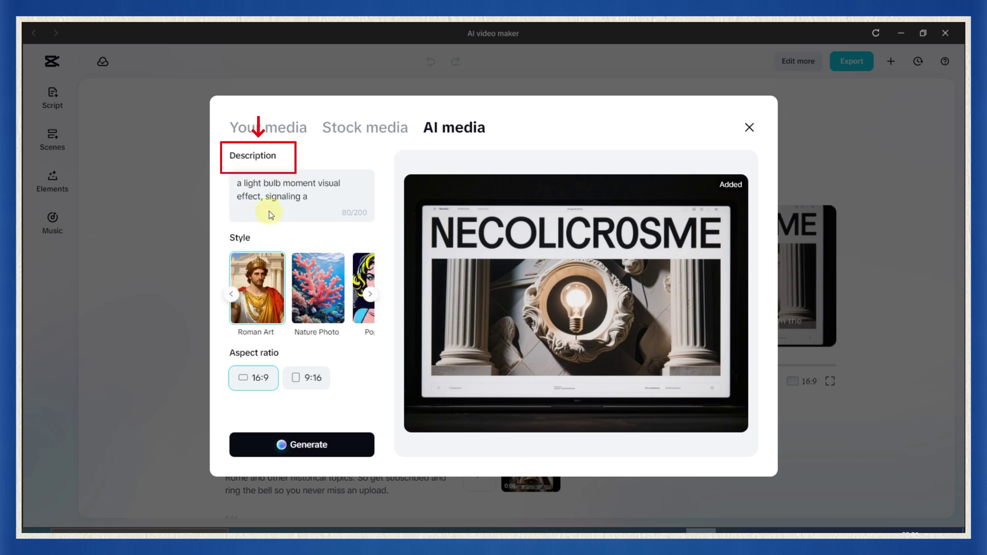
{"action": "left_click", "coordinate": [318, 446]}
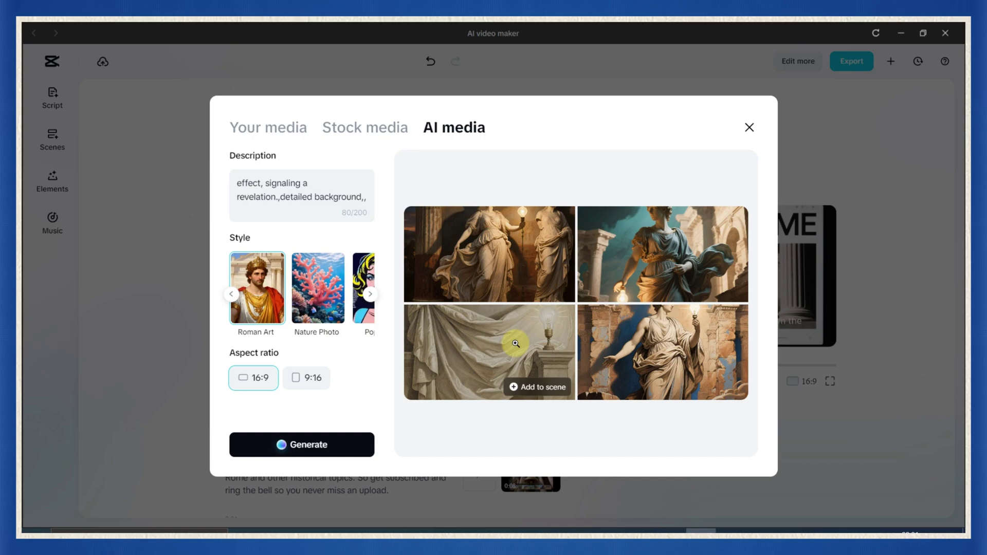
- Preview the results, add the woman-with-bulb image to the scene, and close the window
{"action": "left_click", "coordinate": [465, 346]}
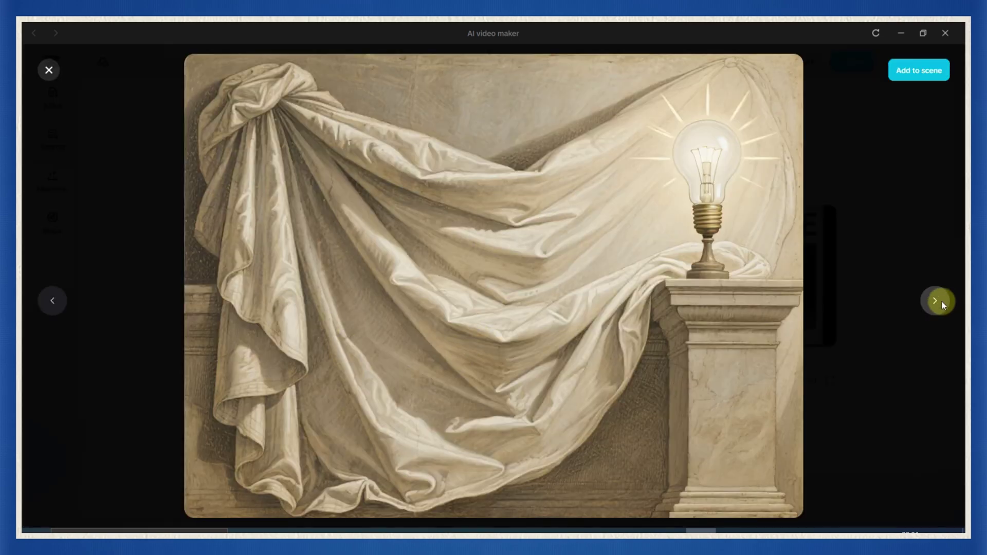
{"action": "left_click", "coordinate": [936, 301]}
{"action": "left_click", "coordinate": [918, 72]}
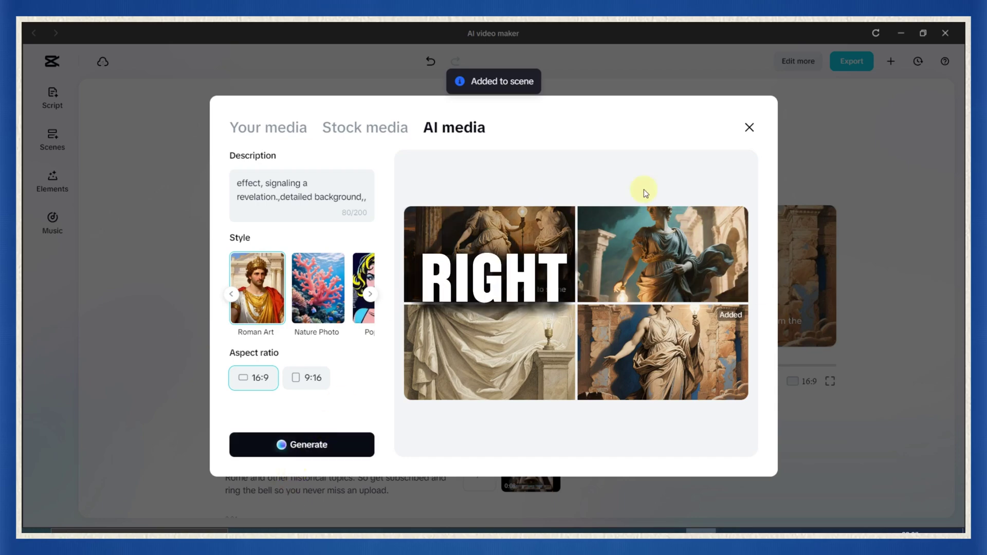
{"action": "left_click", "coordinate": [748, 128]}
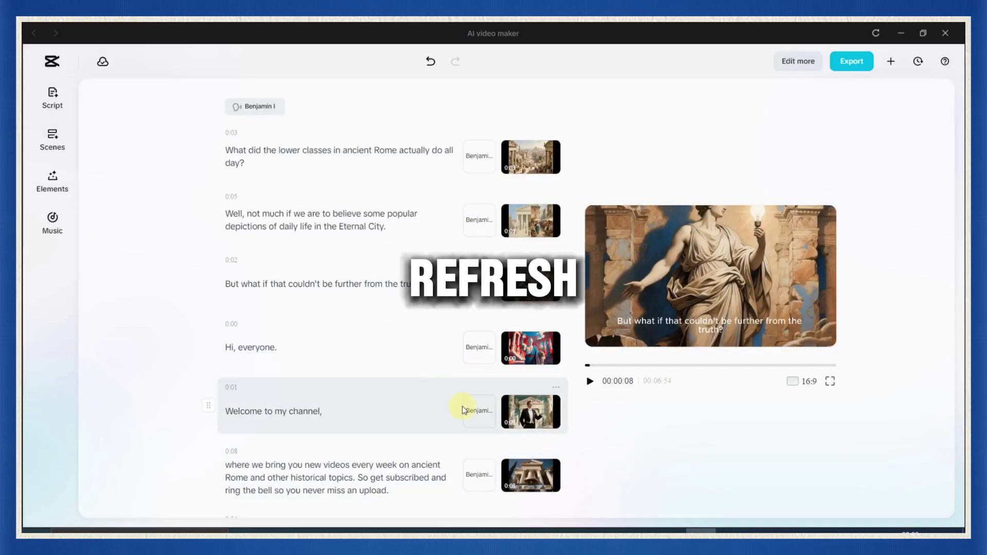
- Browse the Scenes media options and the Generate AI media styles
{"action": "scroll", "coordinate": [463, 410], "scroll_direction": "down", "scroll_amount": 2}
{"action": "scroll", "coordinate": [523, 412], "scroll_direction": "down", "scroll_amount": 1}
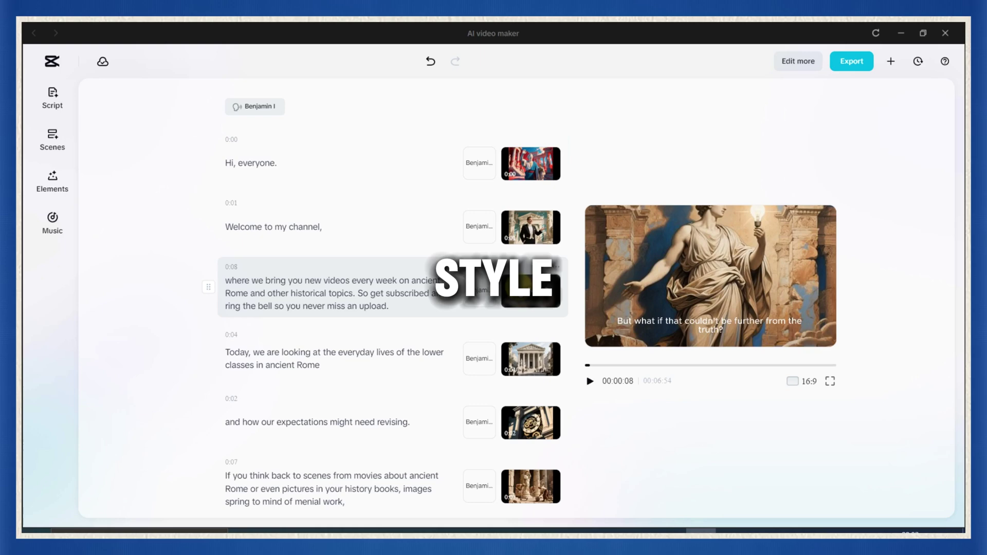
{"action": "scroll", "coordinate": [360, 309], "scroll_direction": "up", "scroll_amount": 3}
{"action": "left_click", "coordinate": [47, 148]}
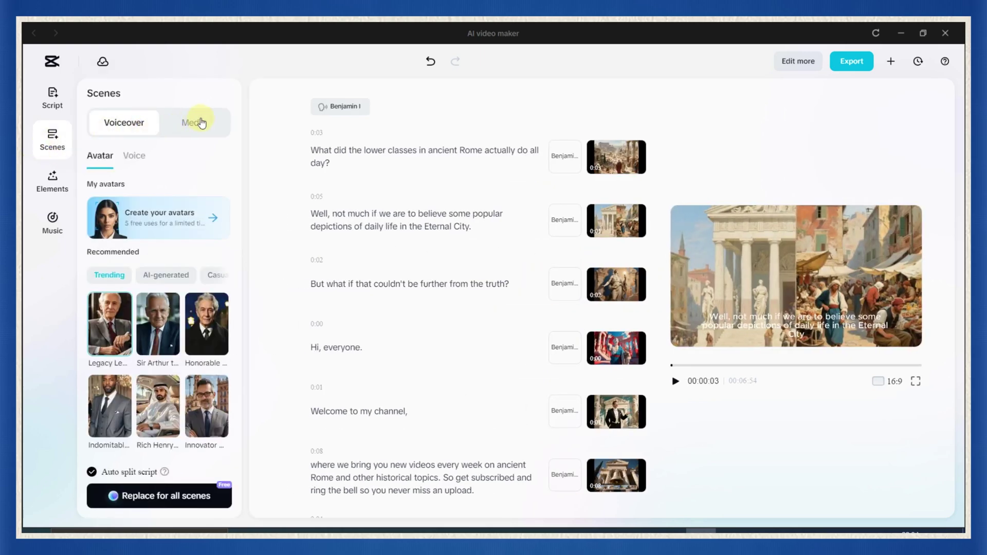
{"action": "left_click", "coordinate": [198, 123]}
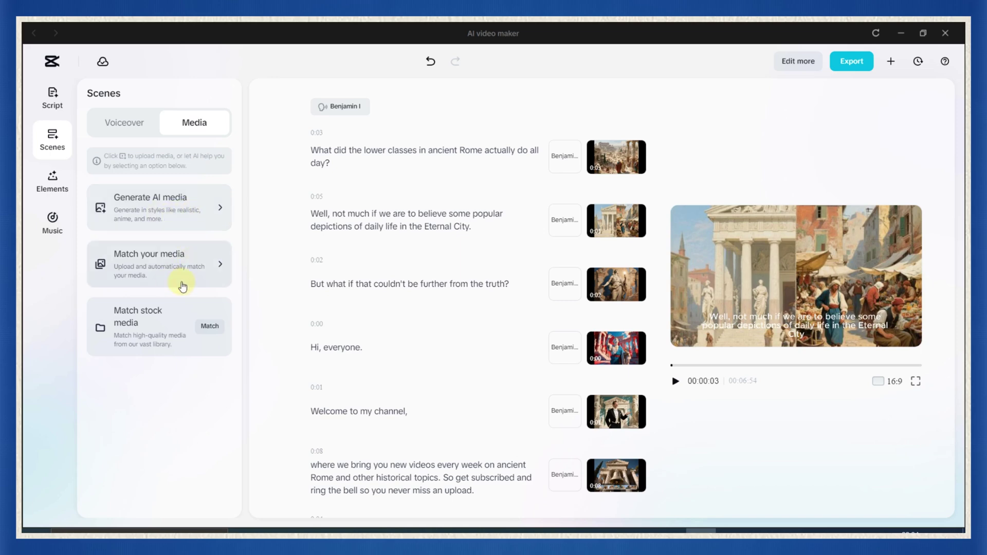
{"action": "left_click", "coordinate": [173, 227]}
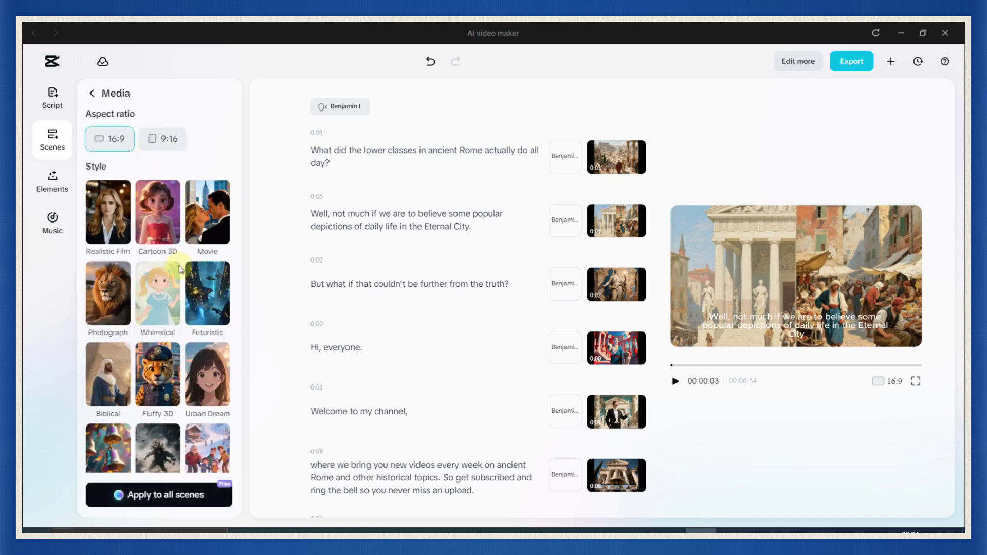
{"action": "scroll", "coordinate": [180, 269], "scroll_direction": "down", "scroll_amount": 10}
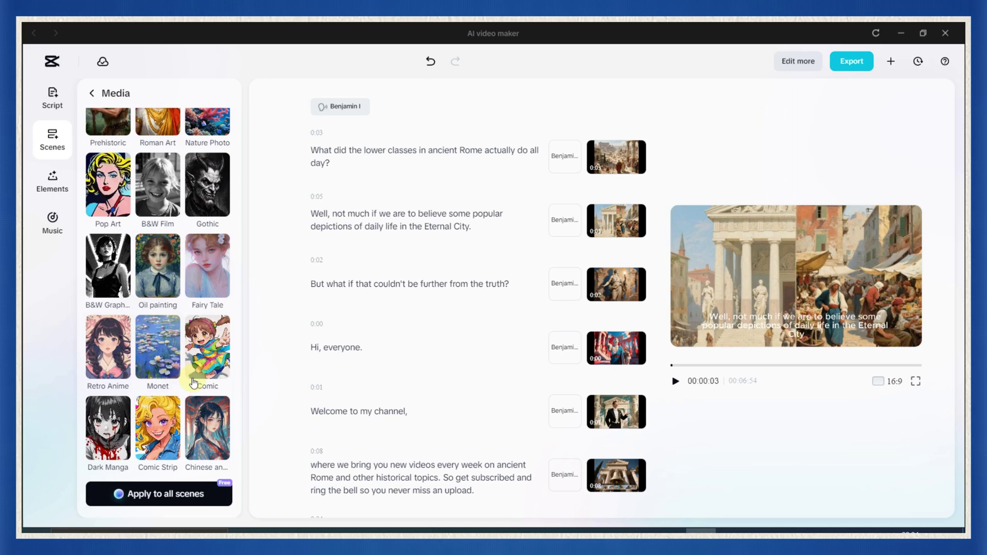
{"action": "scroll", "coordinate": [164, 238], "scroll_direction": "up", "scroll_amount": 3}
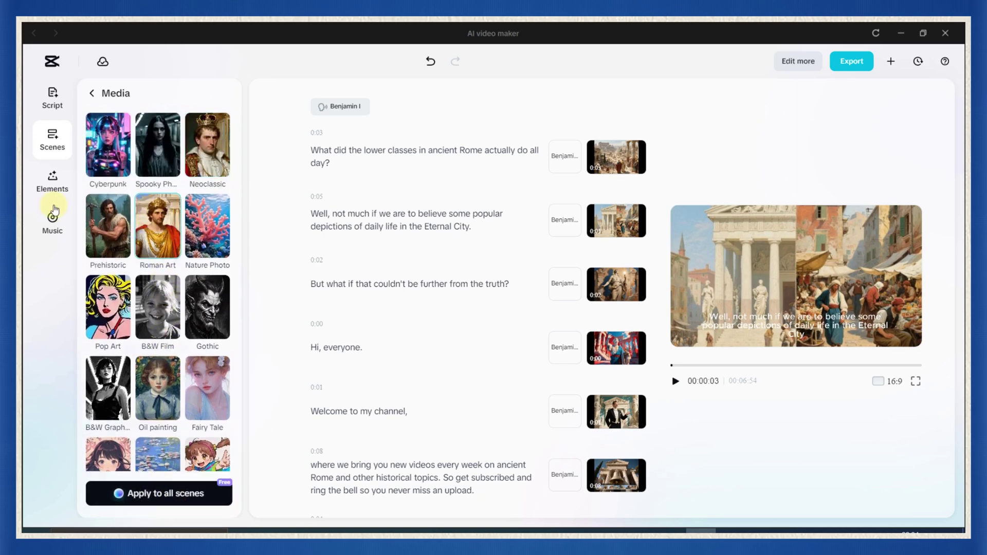
- Return to the scene media options and switch to the Elements panel
{"action": "left_click", "coordinate": [90, 94]}
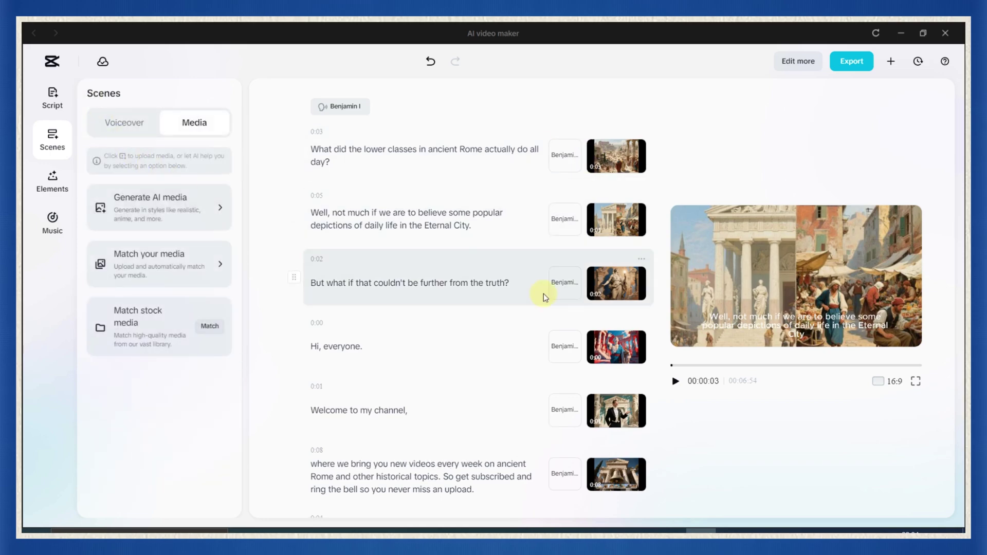
{"action": "scroll", "coordinate": [545, 290], "scroll_direction": "down", "scroll_amount": 7}
{"action": "scroll", "coordinate": [643, 285], "scroll_direction": "down", "scroll_amount": 5}
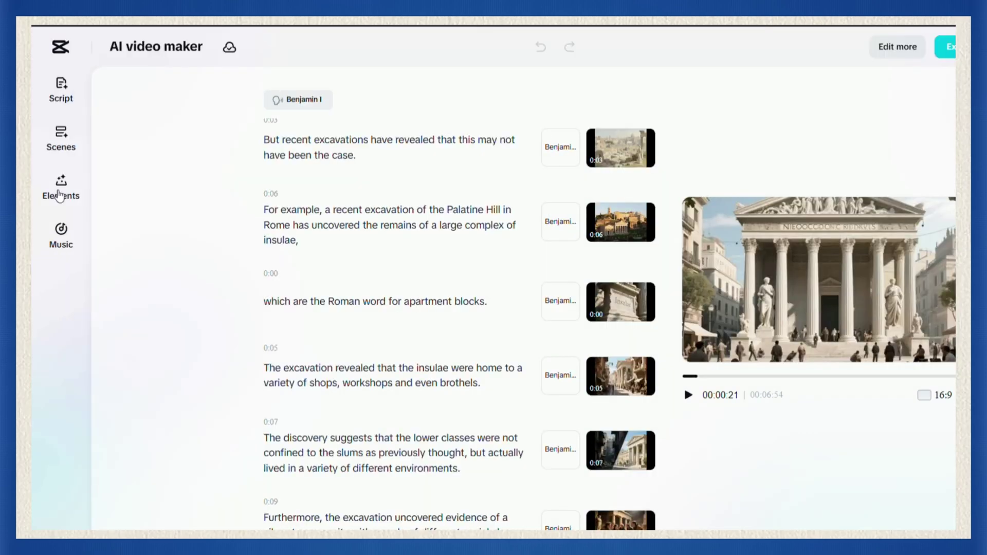
{"action": "left_click", "coordinate": [51, 189]}
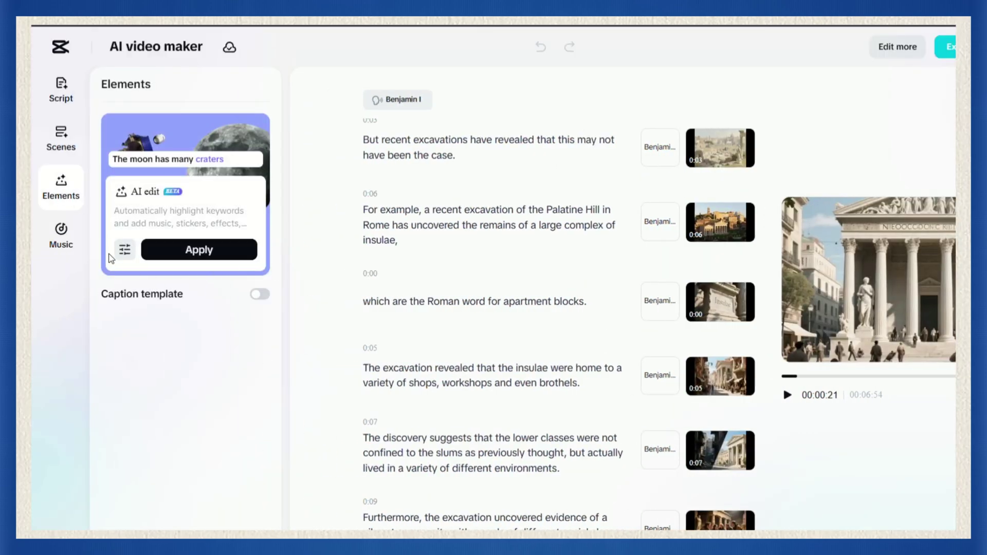
- Turn on the Caption template, scroll through the caption styles, and start the preview
{"action": "left_click", "coordinate": [124, 252]}
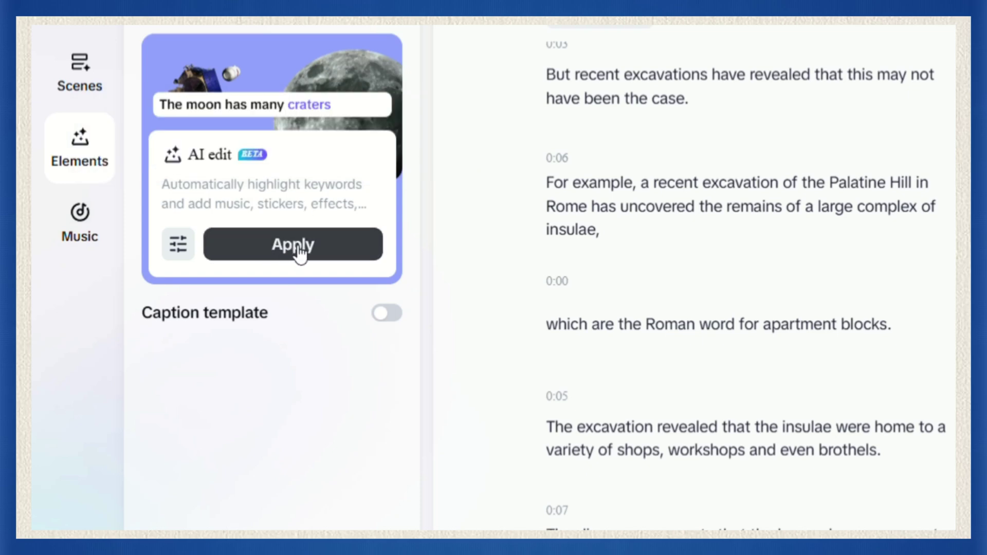
{"action": "mouse_move", "coordinate": [178, 259]}
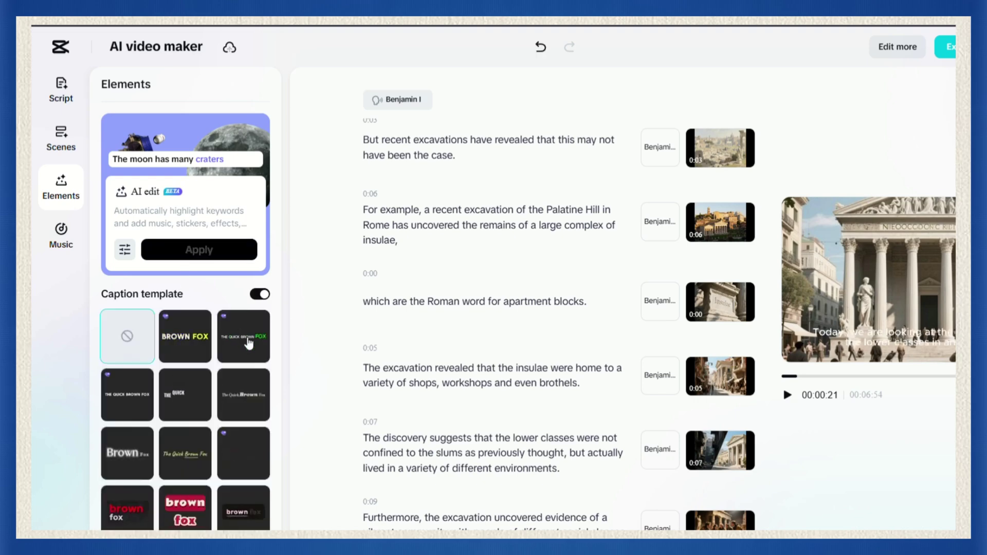
{"action": "scroll", "coordinate": [249, 343], "scroll_direction": "down", "scroll_amount": 3}
{"action": "scroll", "coordinate": [247, 353], "scroll_direction": "down", "scroll_amount": 3}
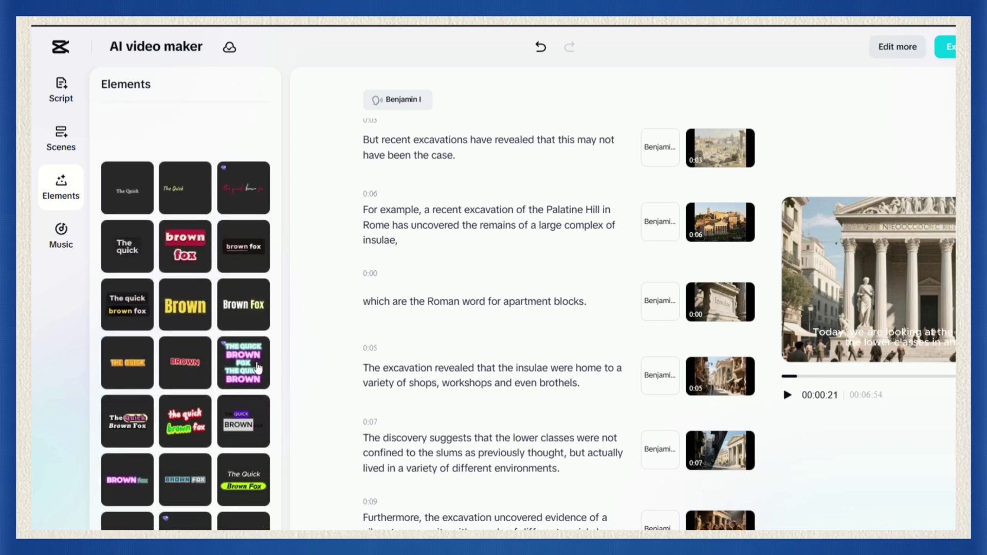
{"action": "scroll", "coordinate": [260, 372], "scroll_direction": "down", "scroll_amount": 5}
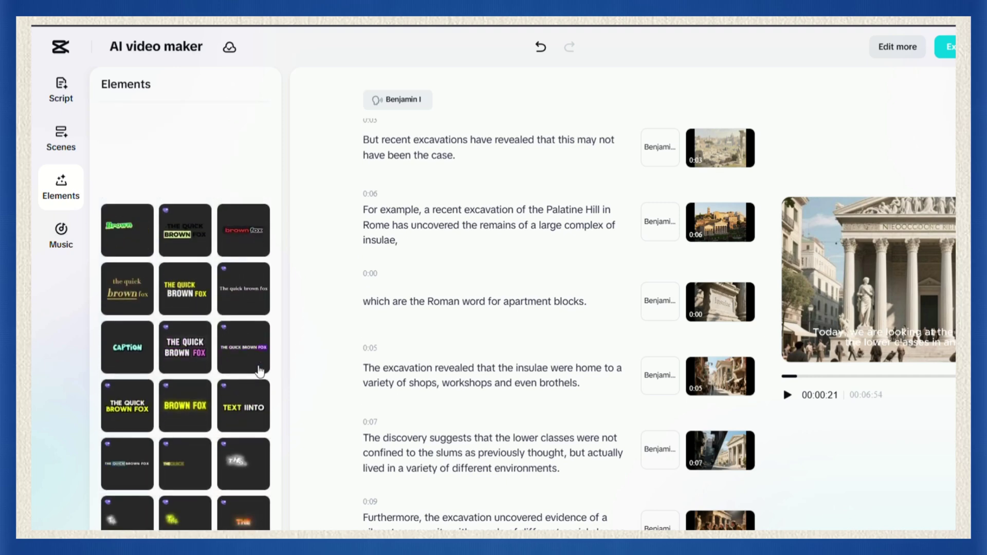
{"action": "scroll", "coordinate": [260, 371], "scroll_direction": "down", "scroll_amount": 3}
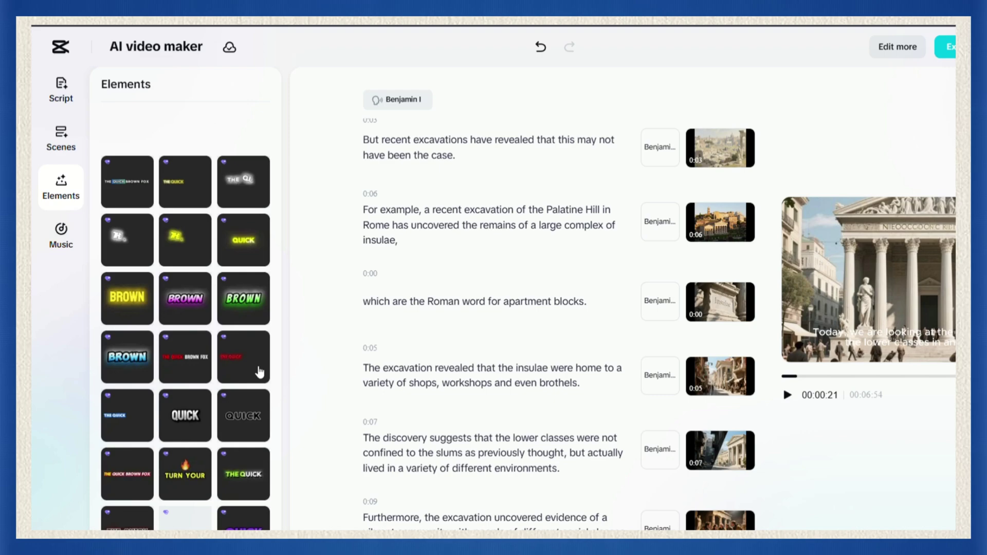
{"action": "left_click", "coordinate": [592, 382]}
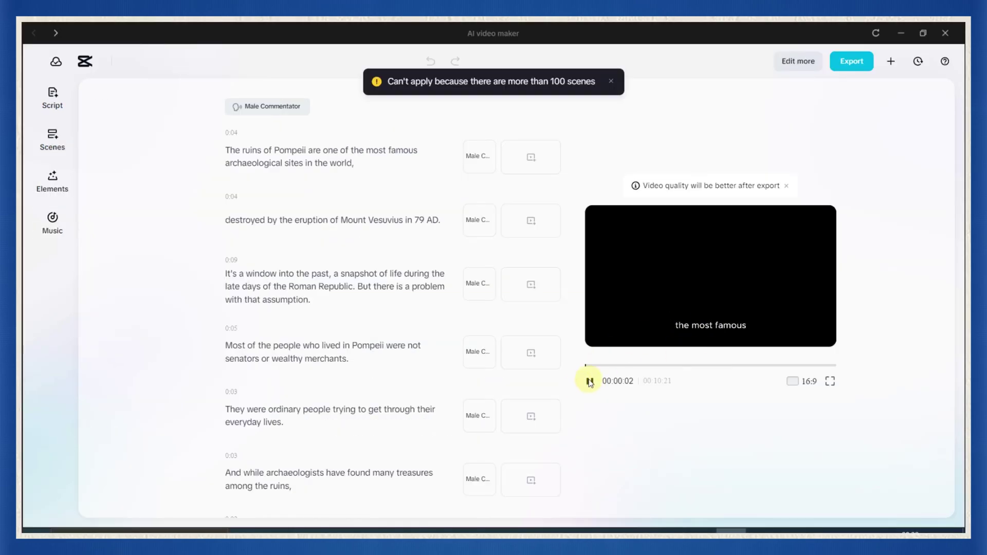
- Generate AI media for all scenes from the first scene's media slot, then replay the preview
{"action": "left_click", "coordinate": [589, 381]}
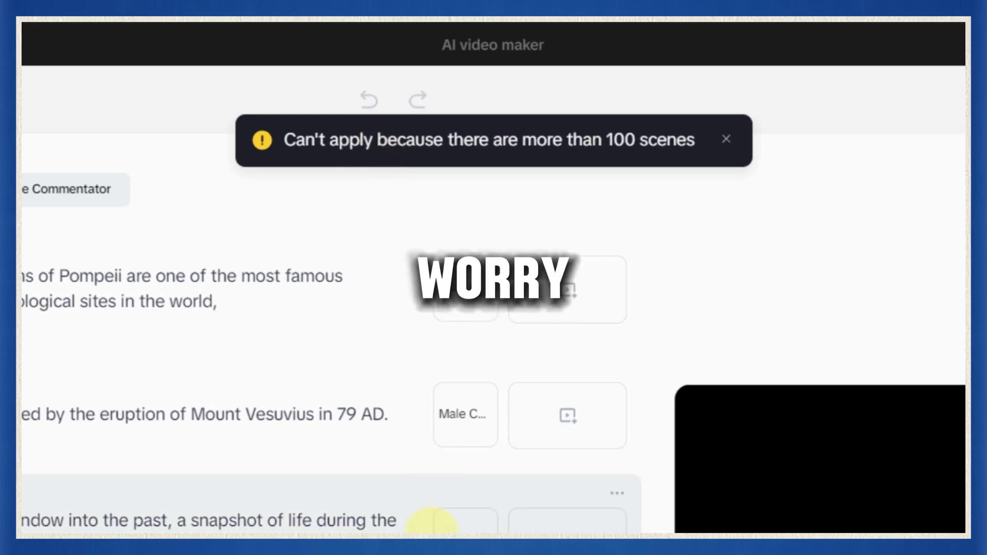
{"action": "scroll", "coordinate": [332, 381], "scroll_direction": "down", "scroll_amount": 10}
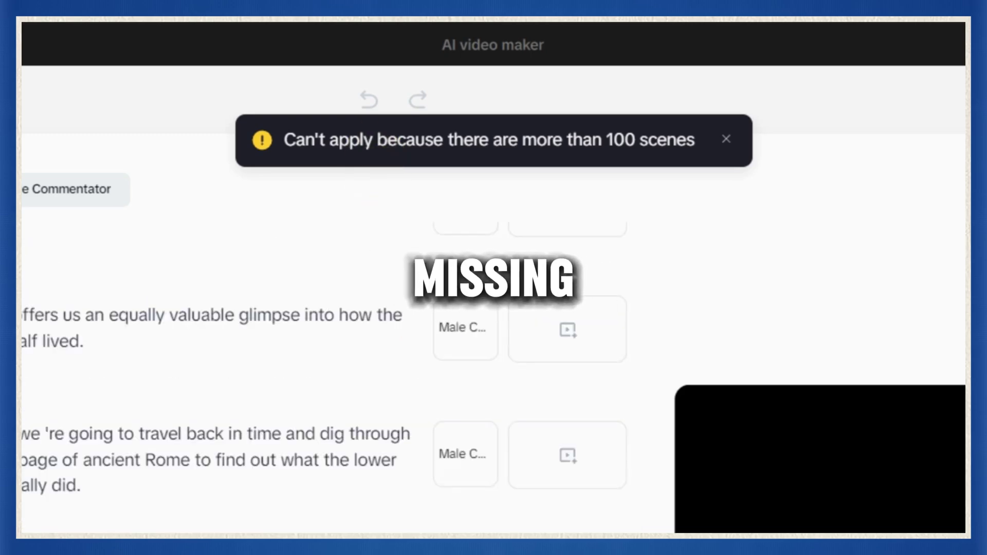
{"action": "left_click", "coordinate": [614, 160]}
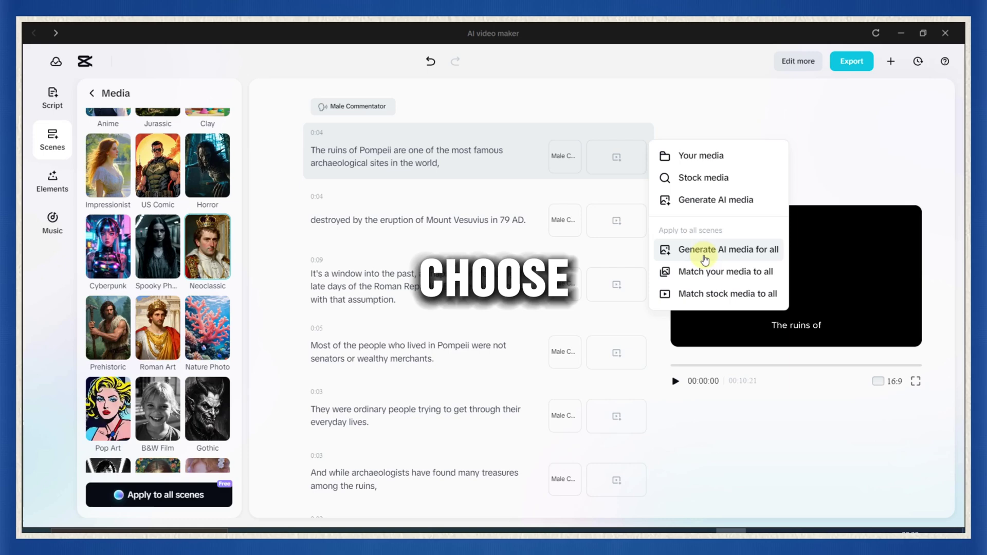
{"action": "left_click", "coordinate": [704, 202]}
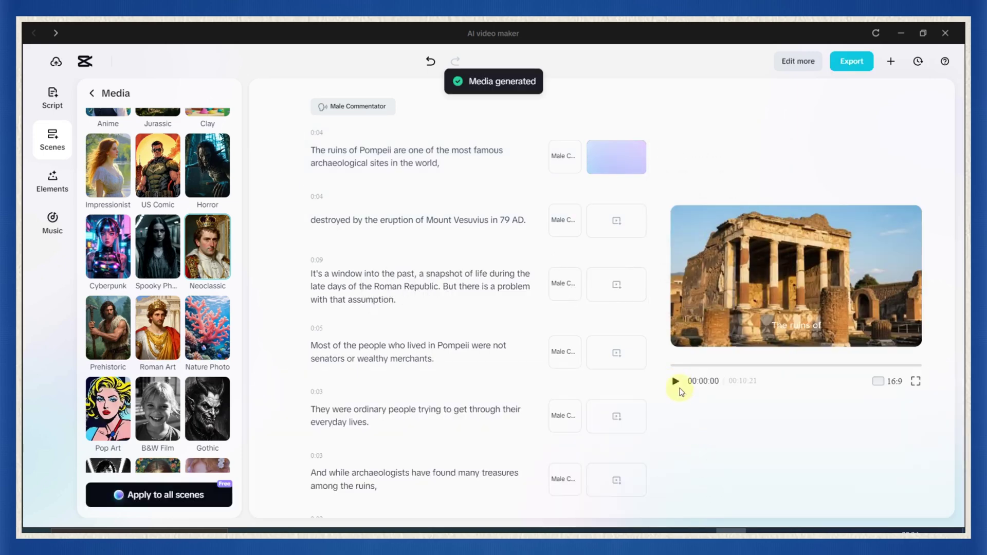
{"action": "left_click", "coordinate": [677, 382]}
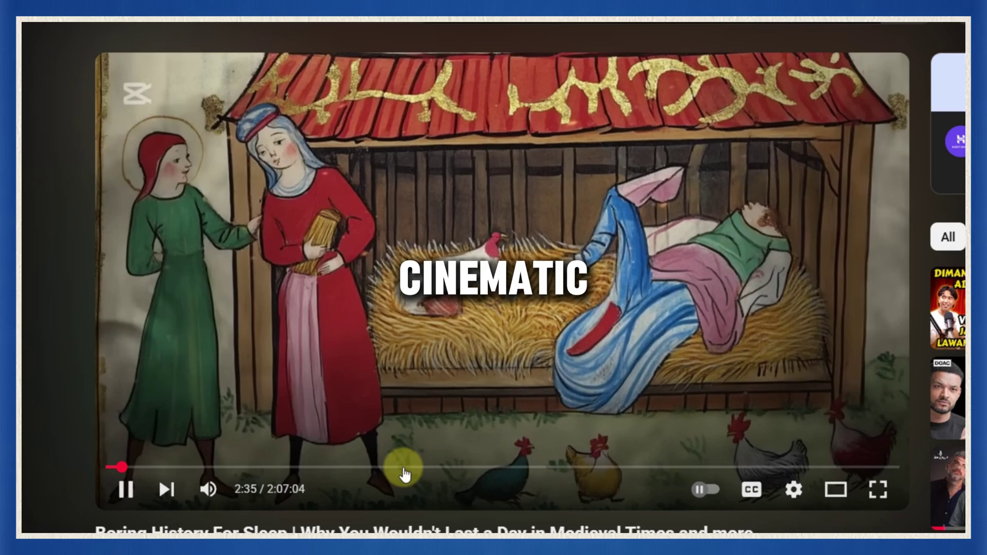
{"action": "left_click", "coordinate": [404, 467]}
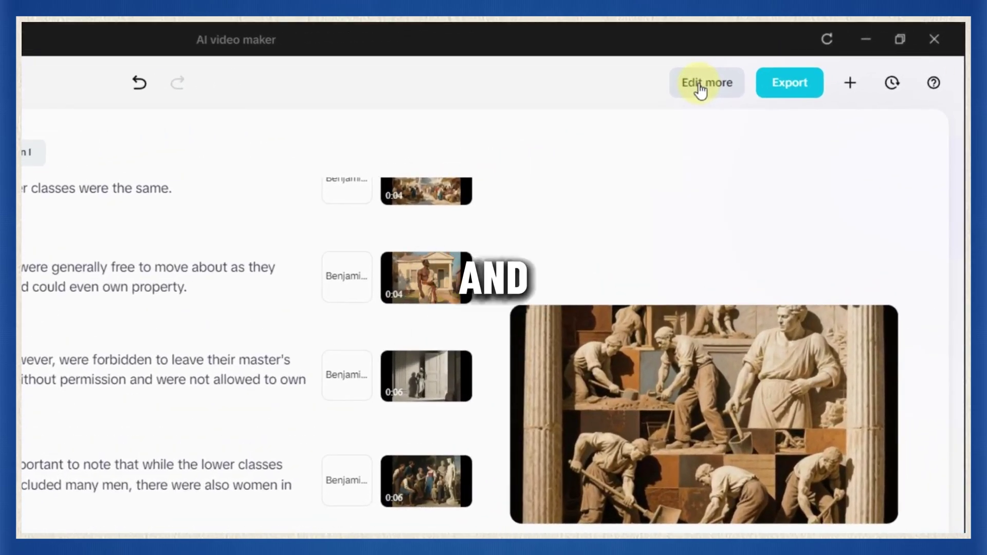
- Open the project in the full timeline editor and delete all caption clips
{"action": "left_click", "coordinate": [701, 89]}
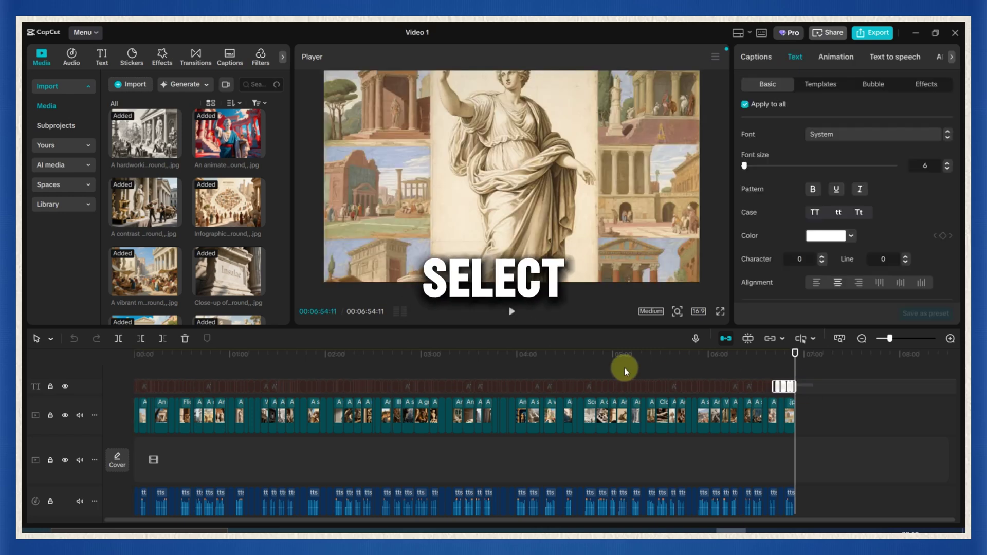
{"action": "left_click_drag", "start_coordinate": [624, 369], "coordinate": [181, 396]}
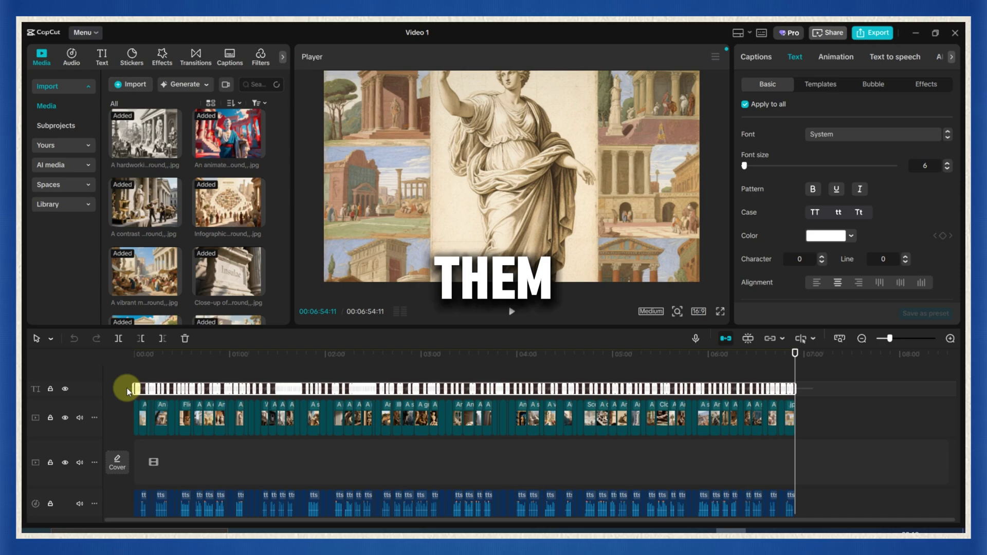
{"action": "key", "text": "Delete"}
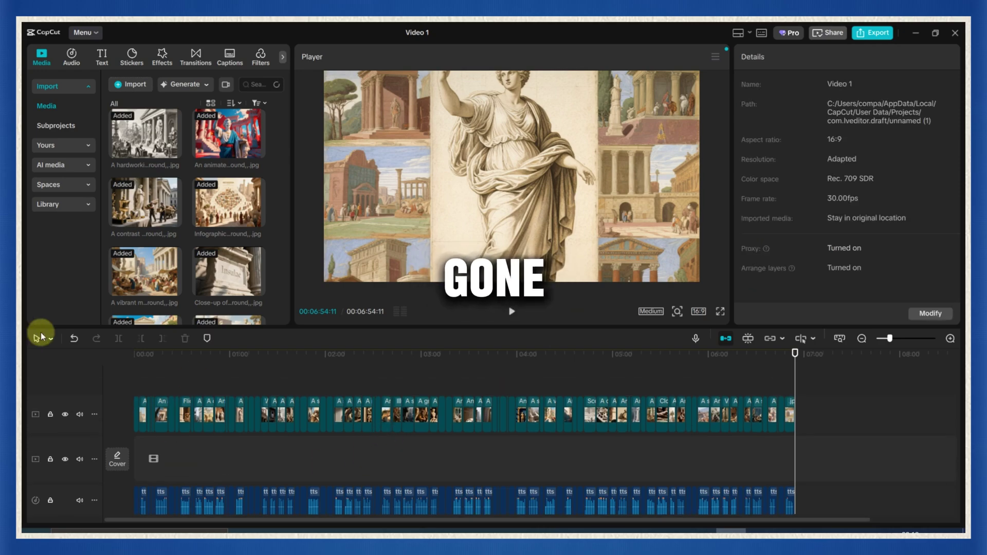
{"action": "left_click_drag", "start_coordinate": [138, 354], "coordinate": [178, 446]}
- Search video effects for 'vapor' and place the Vapor effect above the video clips
{"action": "left_click", "coordinate": [114, 379]}
{"action": "left_click", "coordinate": [458, 374]}
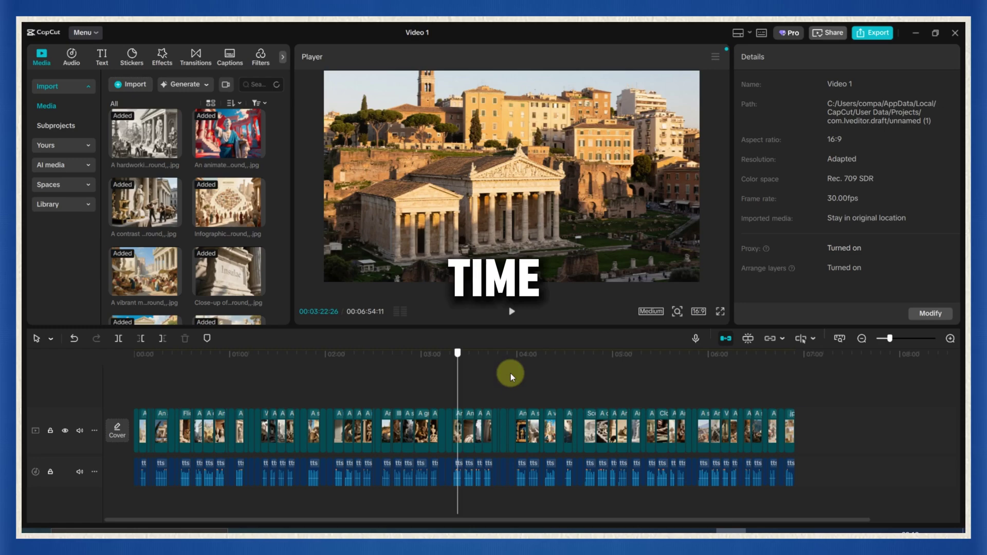
{"action": "left_click", "coordinate": [805, 374]}
{"action": "key", "text": "Home"}
{"action": "left_click", "coordinate": [62, 85]}
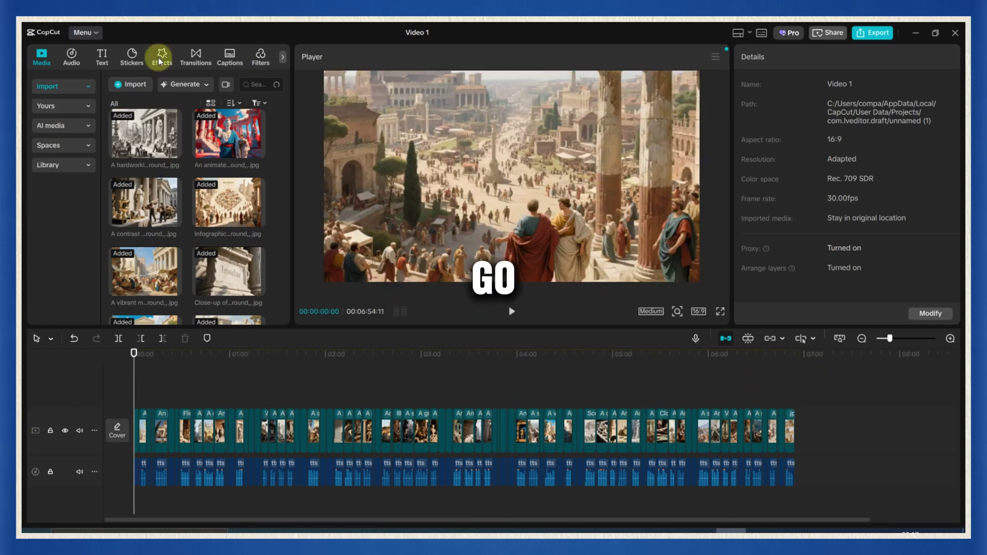
{"action": "left_click", "coordinate": [160, 58]}
{"action": "left_click", "coordinate": [167, 83]}
{"action": "type", "text": "vapo"}
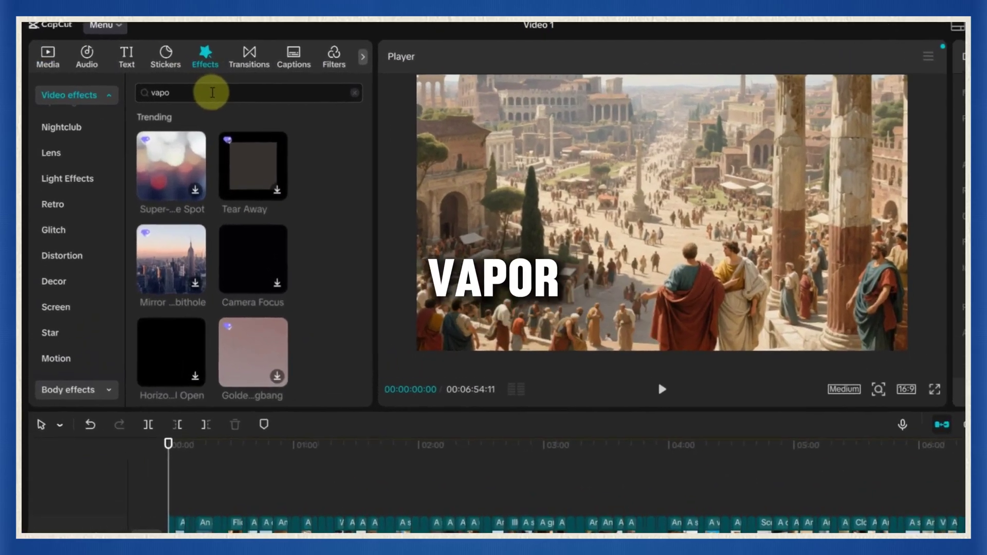
{"action": "type", "text": "r"}
{"action": "key", "text": "Return"}
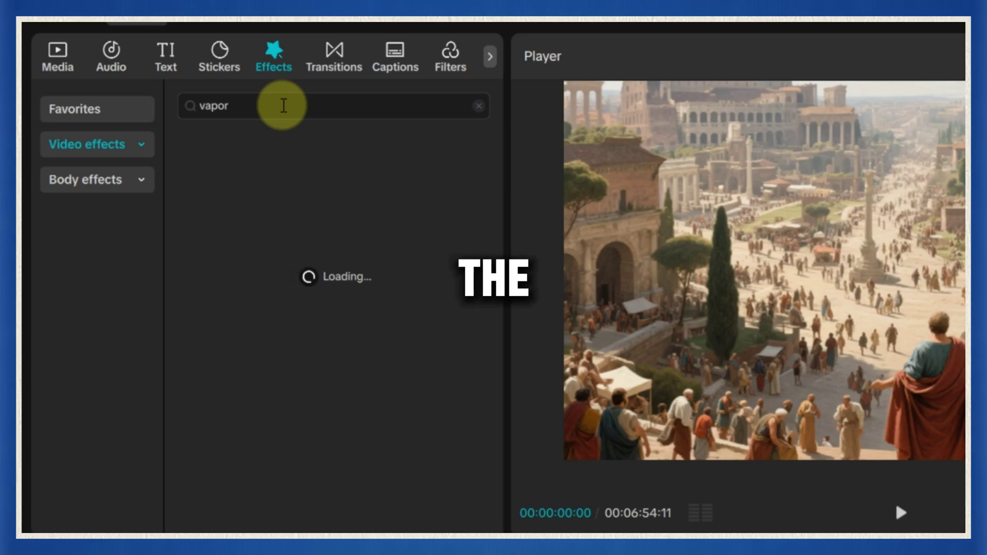
{"action": "mouse_move", "coordinate": [214, 224]}
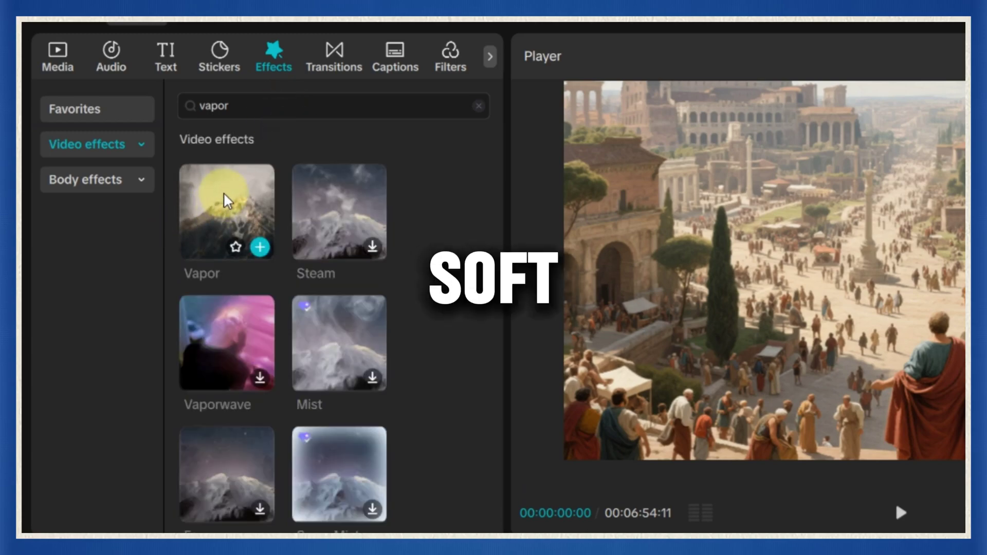
{"action": "left_click_drag", "start_coordinate": [183, 198], "coordinate": [234, 494]}
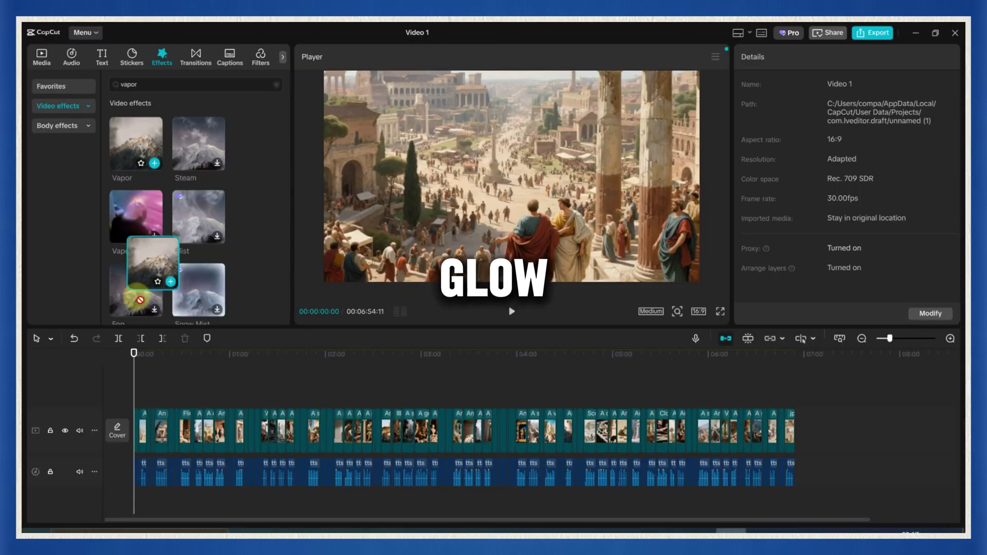
{"action": "left_click_drag", "start_coordinate": [139, 298], "coordinate": [793, 432]}
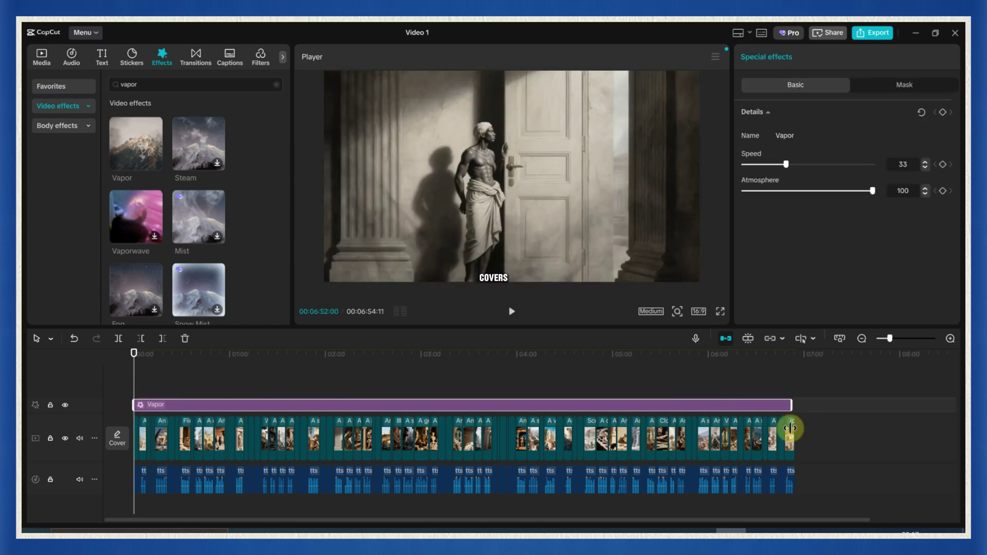
{"action": "left_click", "coordinate": [808, 370]}
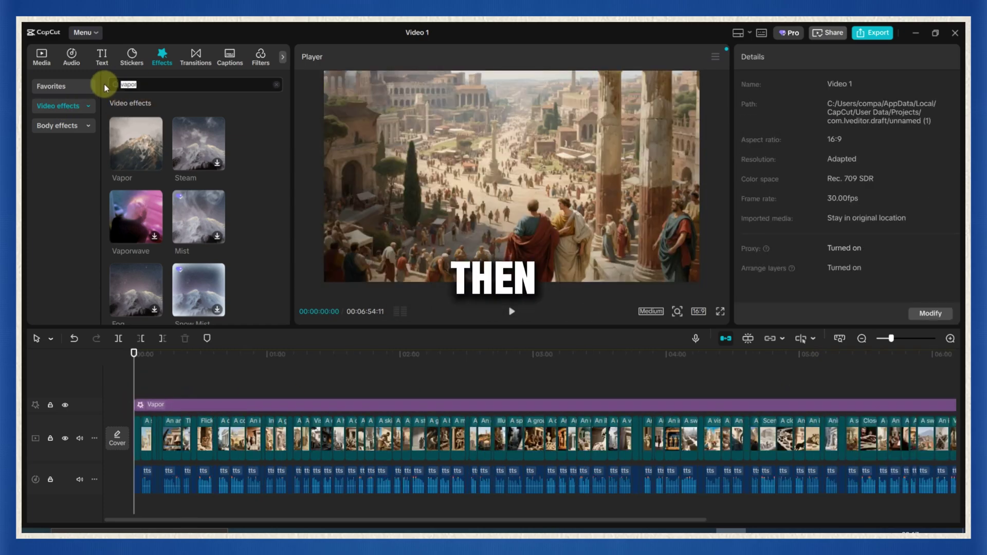
- Search for 'spark', add the Spark effect, and stretch it across the whole video
{"action": "key", "text": "BackSpace"}
{"action": "type", "text": "spark"}
{"action": "key", "text": "Return"}
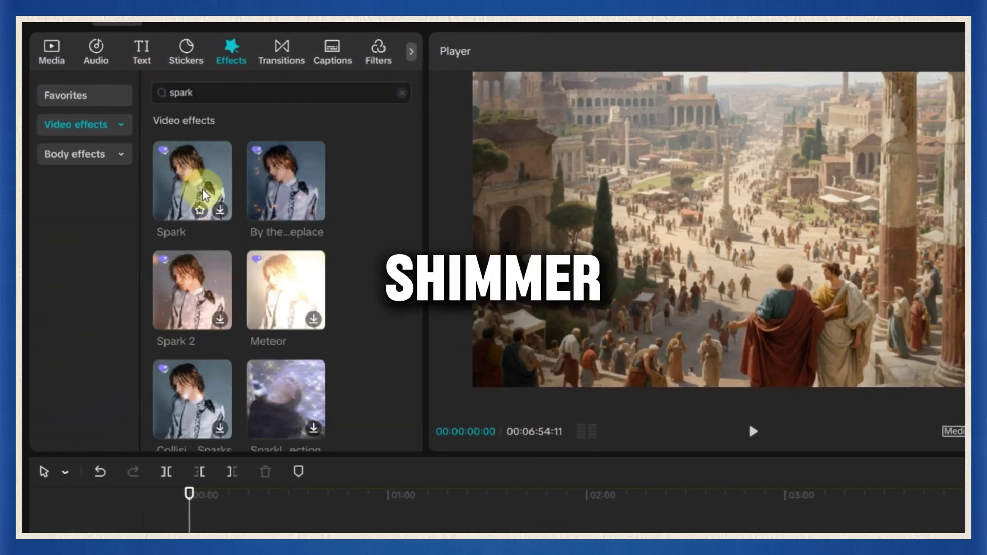
{"action": "left_click", "coordinate": [192, 183]}
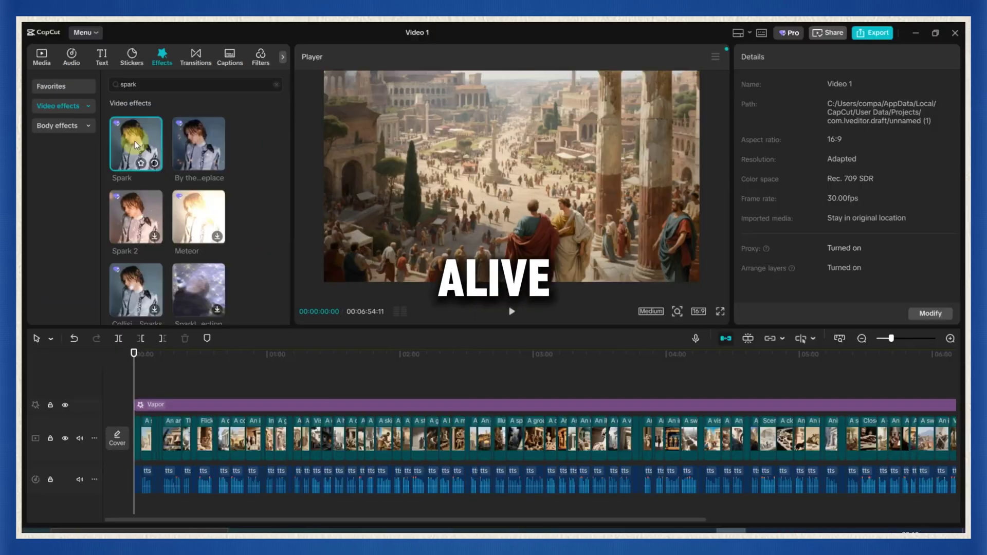
{"action": "mouse_move", "coordinate": [136, 145]}
{"action": "left_mouse_down"}
{"action": "mouse_move", "coordinate": [147, 368]}
{"action": "mouse_move", "coordinate": [158, 390]}
{"action": "mouse_move", "coordinate": [961, 406]}
{"action": "left_mouse_up"}
{"action": "left_click", "coordinate": [788, 514]}
{"action": "left_click_drag", "start_coordinate": [789, 519], "coordinate": [417, 510]}
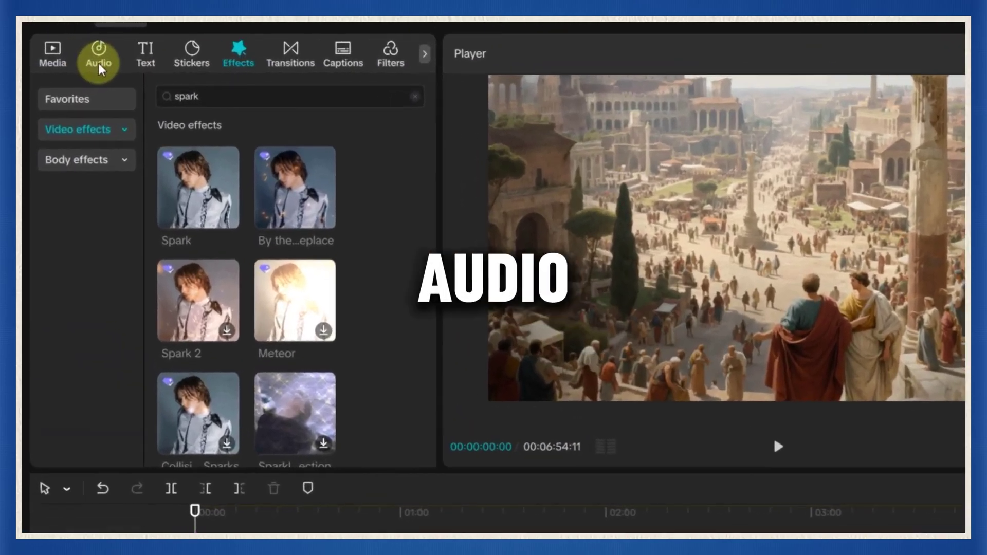
- Search sound effects for 'fire' and add the Bonfire sound under the voiceover, then open Export
{"action": "left_click", "coordinate": [71, 55]}
{"action": "left_click", "coordinate": [122, 185]}
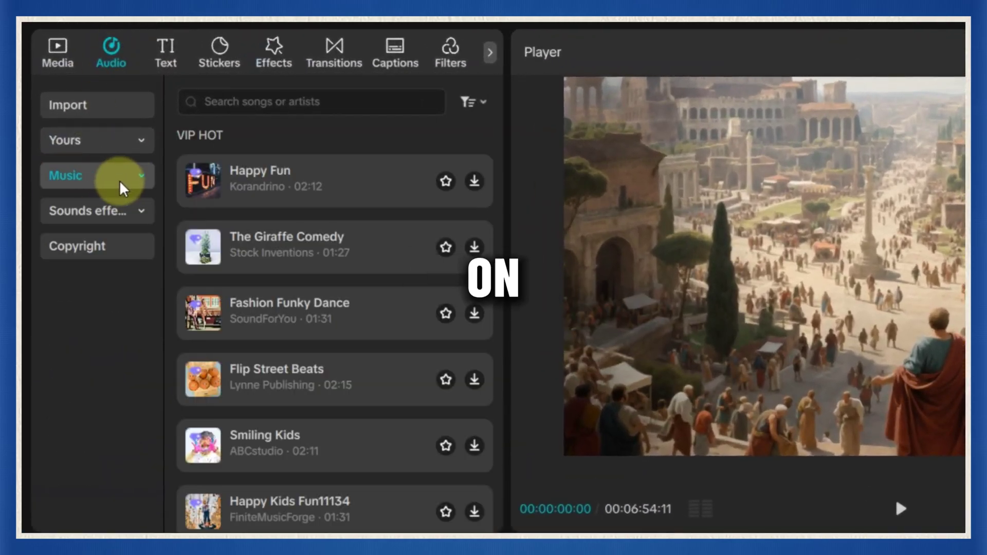
{"action": "left_click", "coordinate": [98, 221]}
{"action": "left_click", "coordinate": [101, 224]}
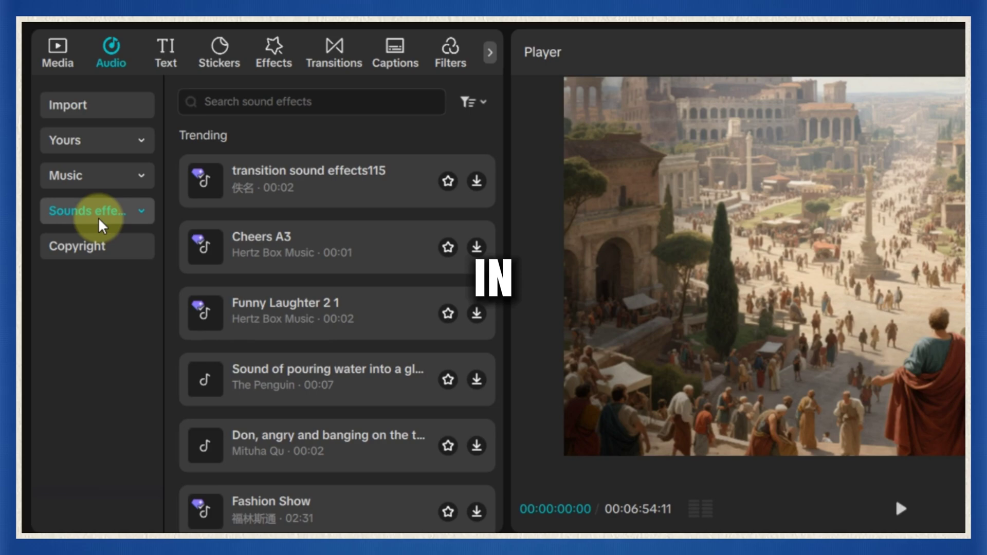
{"action": "left_click", "coordinate": [288, 103]}
{"action": "type", "text": "fire"}
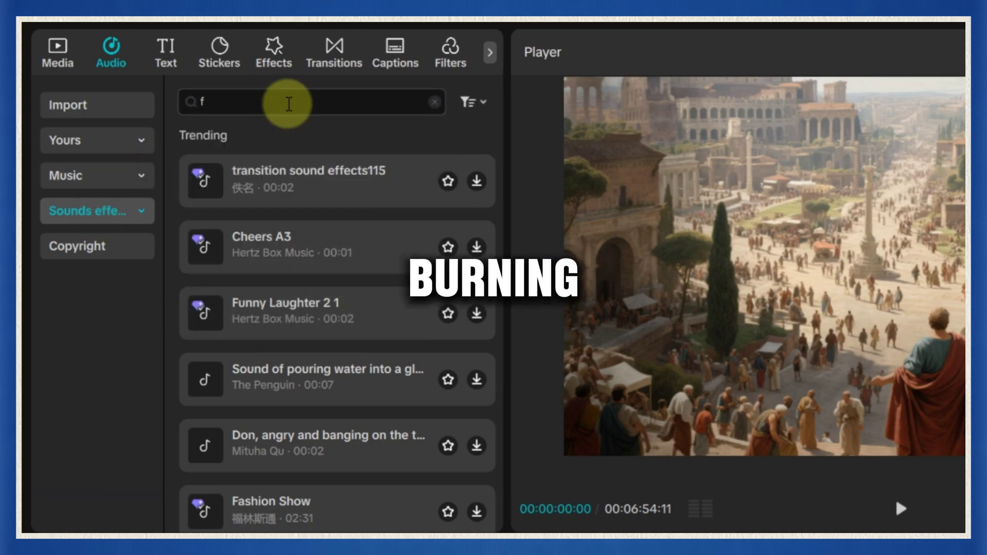
{"action": "left_click", "coordinate": [340, 135]}
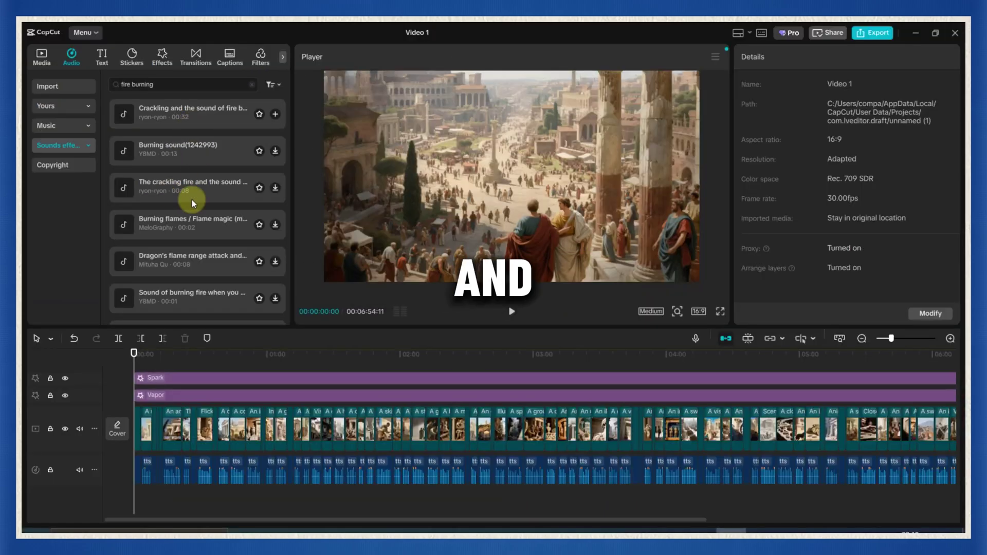
{"action": "scroll", "coordinate": [214, 255], "scroll_direction": "down", "scroll_amount": 2}
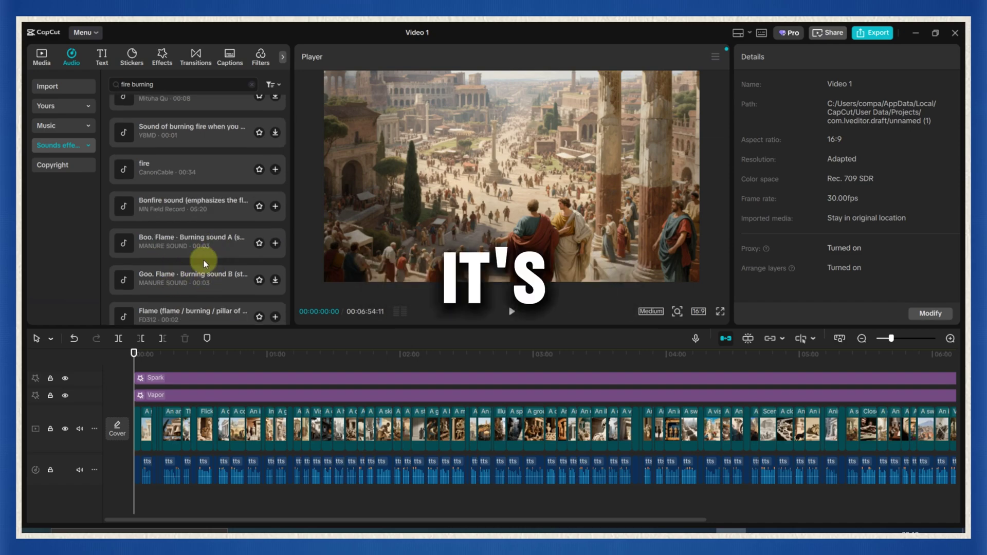
{"action": "left_click", "coordinate": [275, 206]}
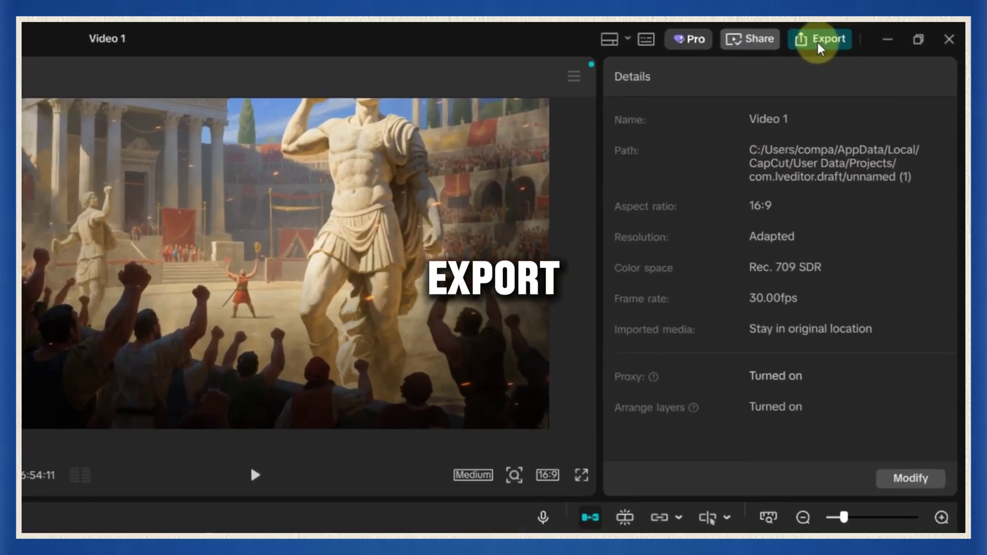
{"action": "left_click", "coordinate": [872, 33]}
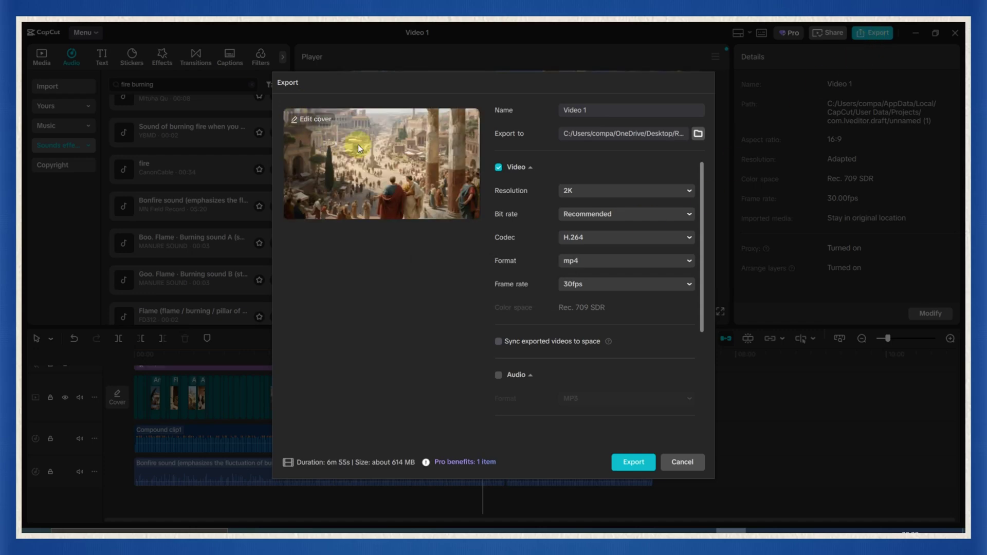
- Export Video 1 as a 2K H.264 mp4 at 30fps
{"action": "left_click", "coordinate": [634, 463]}
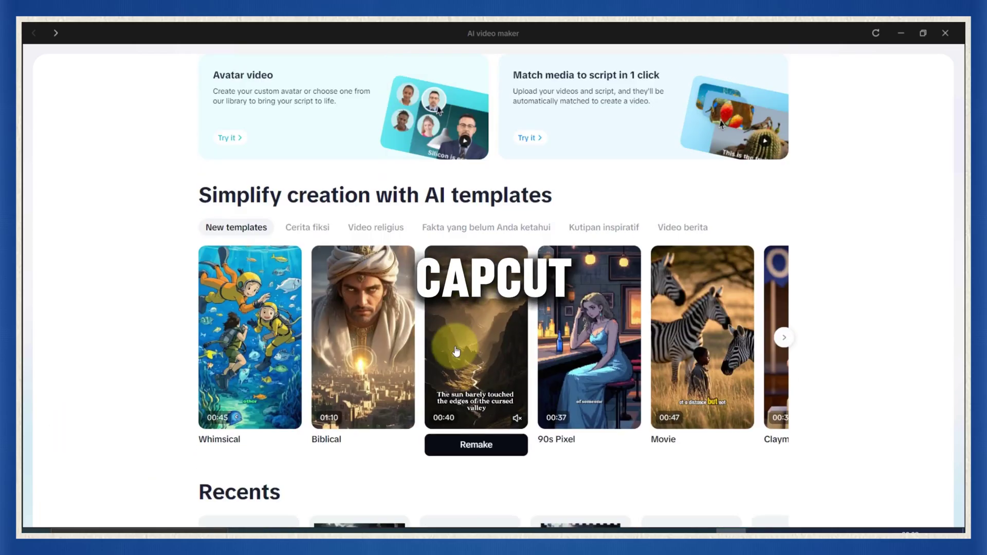
- Advance the AI templates carousel to show more templates
{"action": "left_click", "coordinate": [784, 276]}
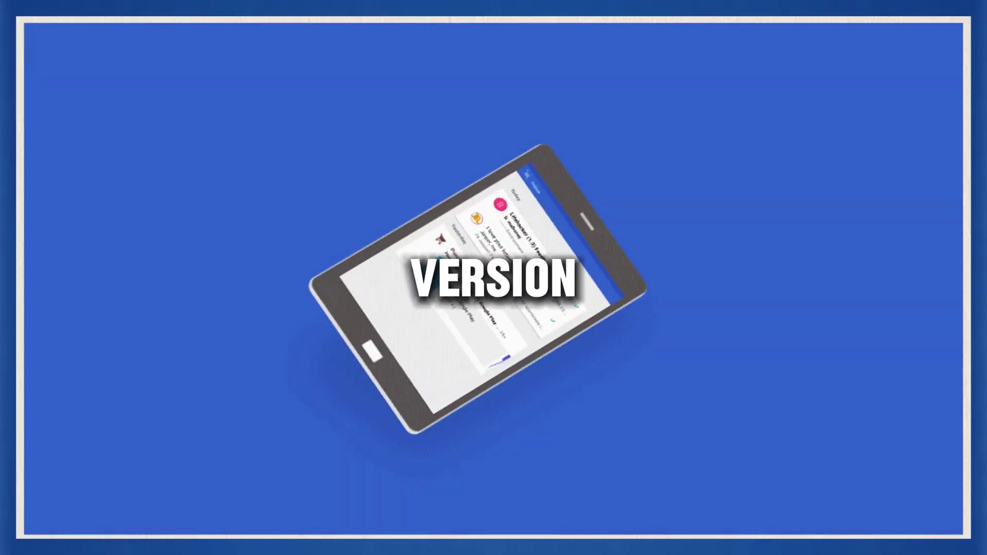